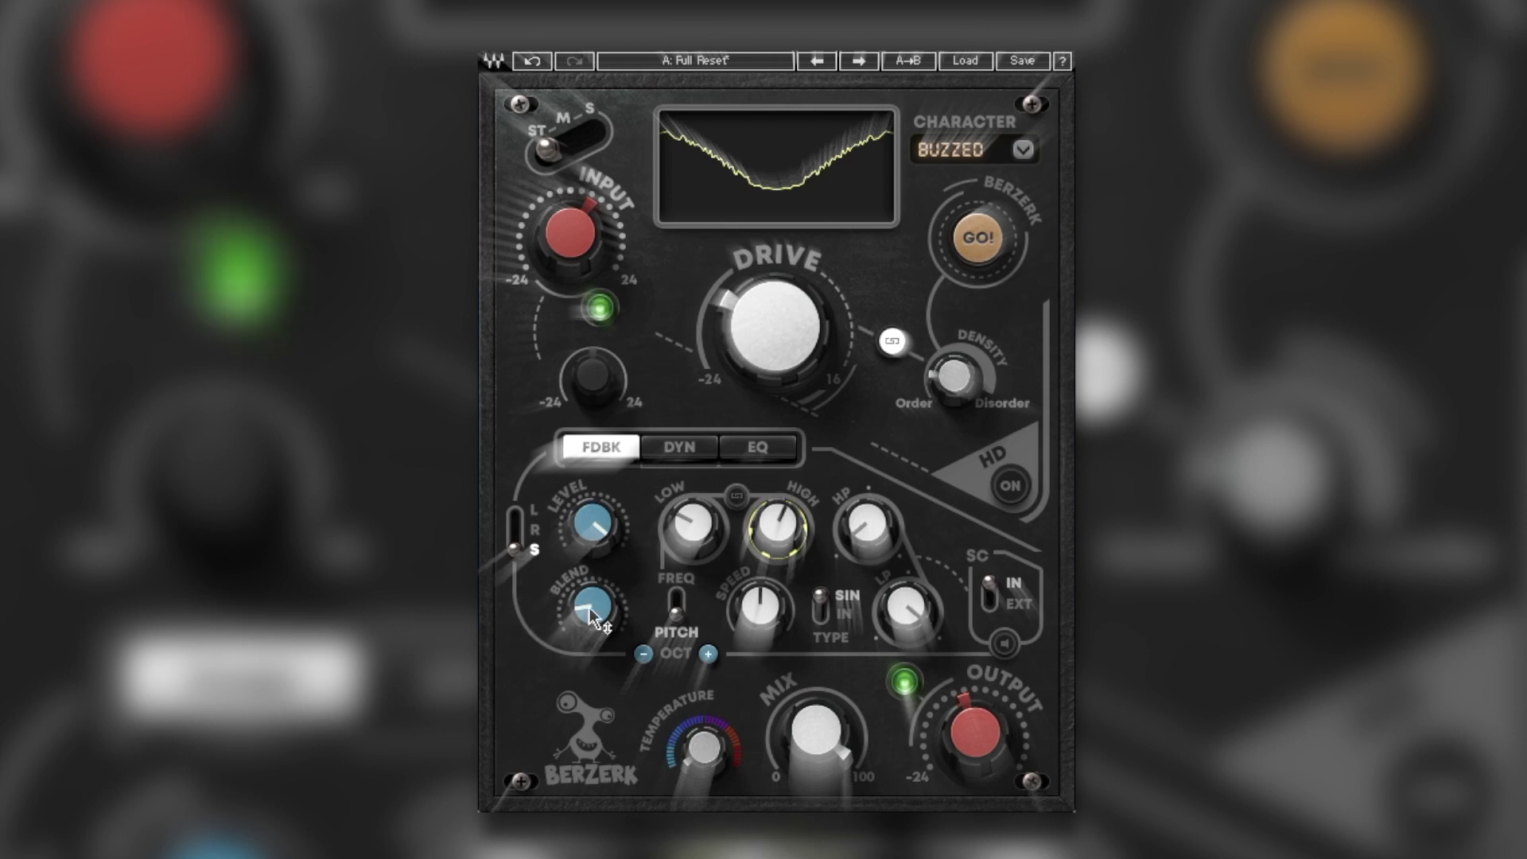
# Raise the feedback Blend to 24.1
pyautogui.moveTo(568, 618)
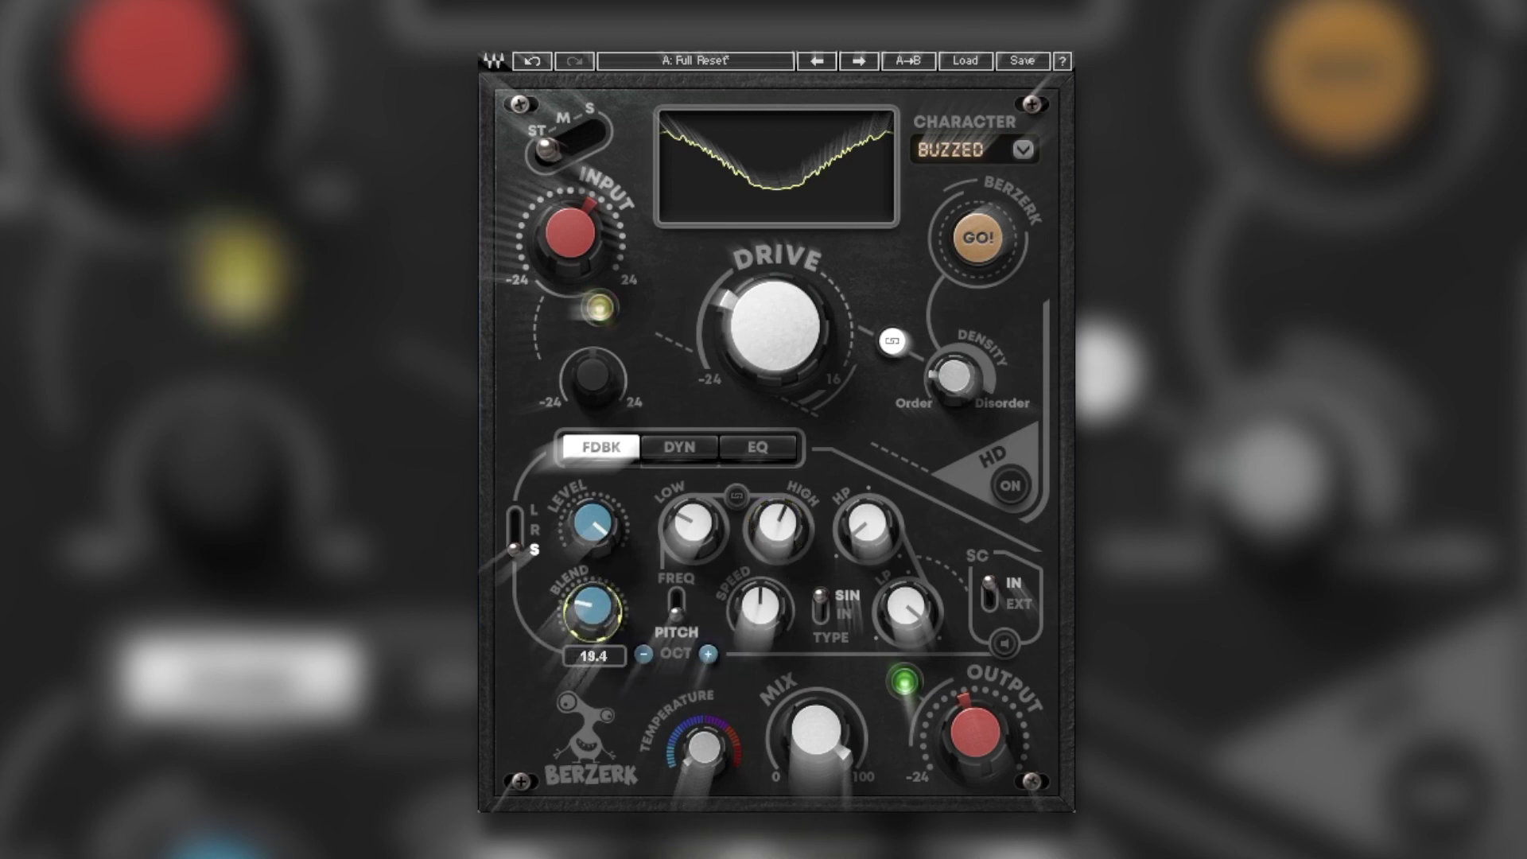
pyautogui.moveTo(588, 609); pyautogui.dragTo(588, 589)
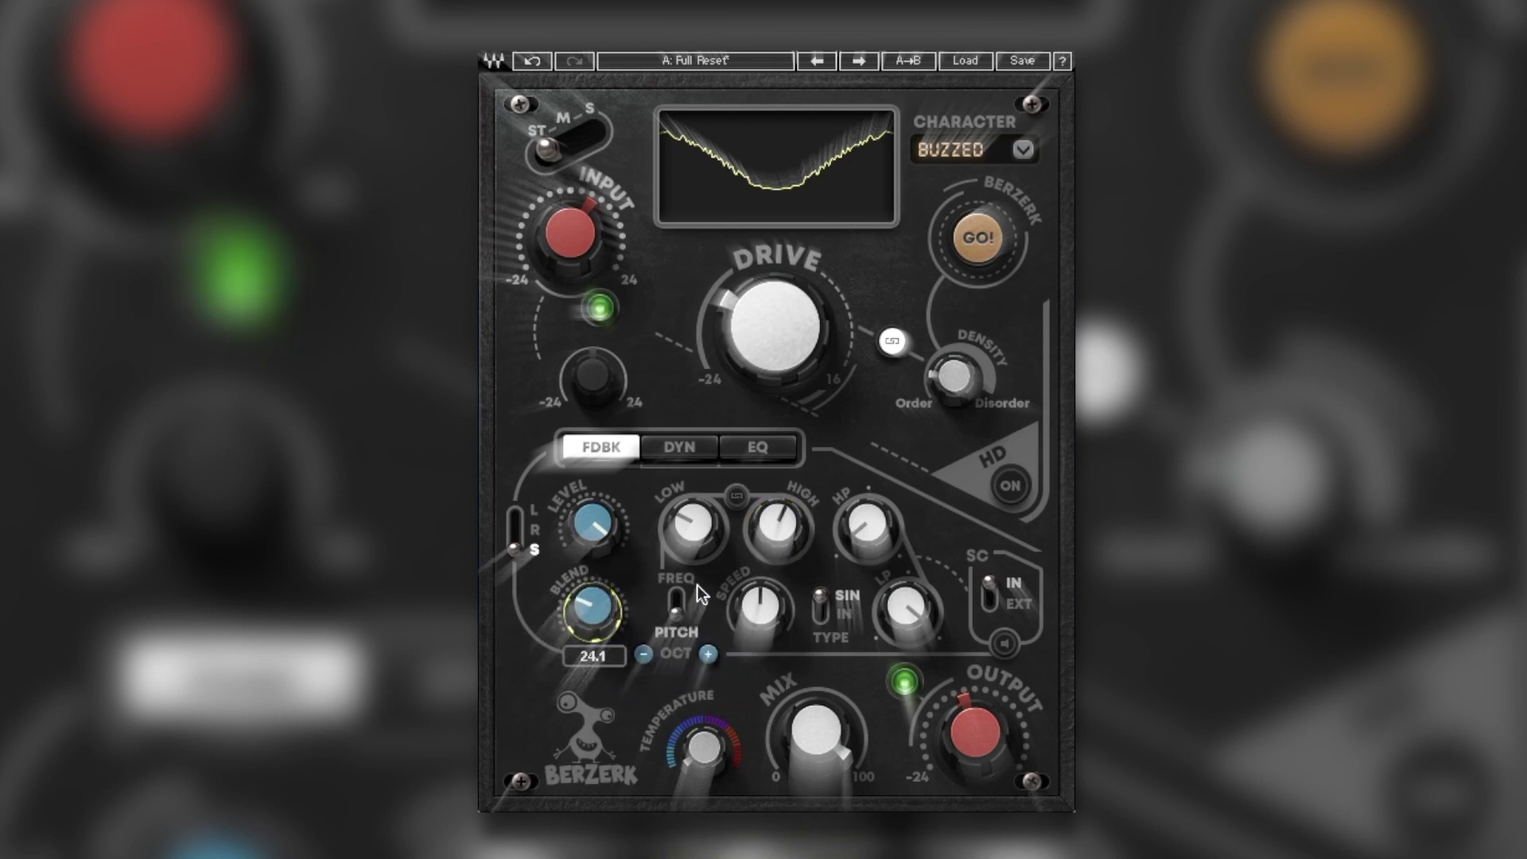
pyautogui.moveTo(890, 531)
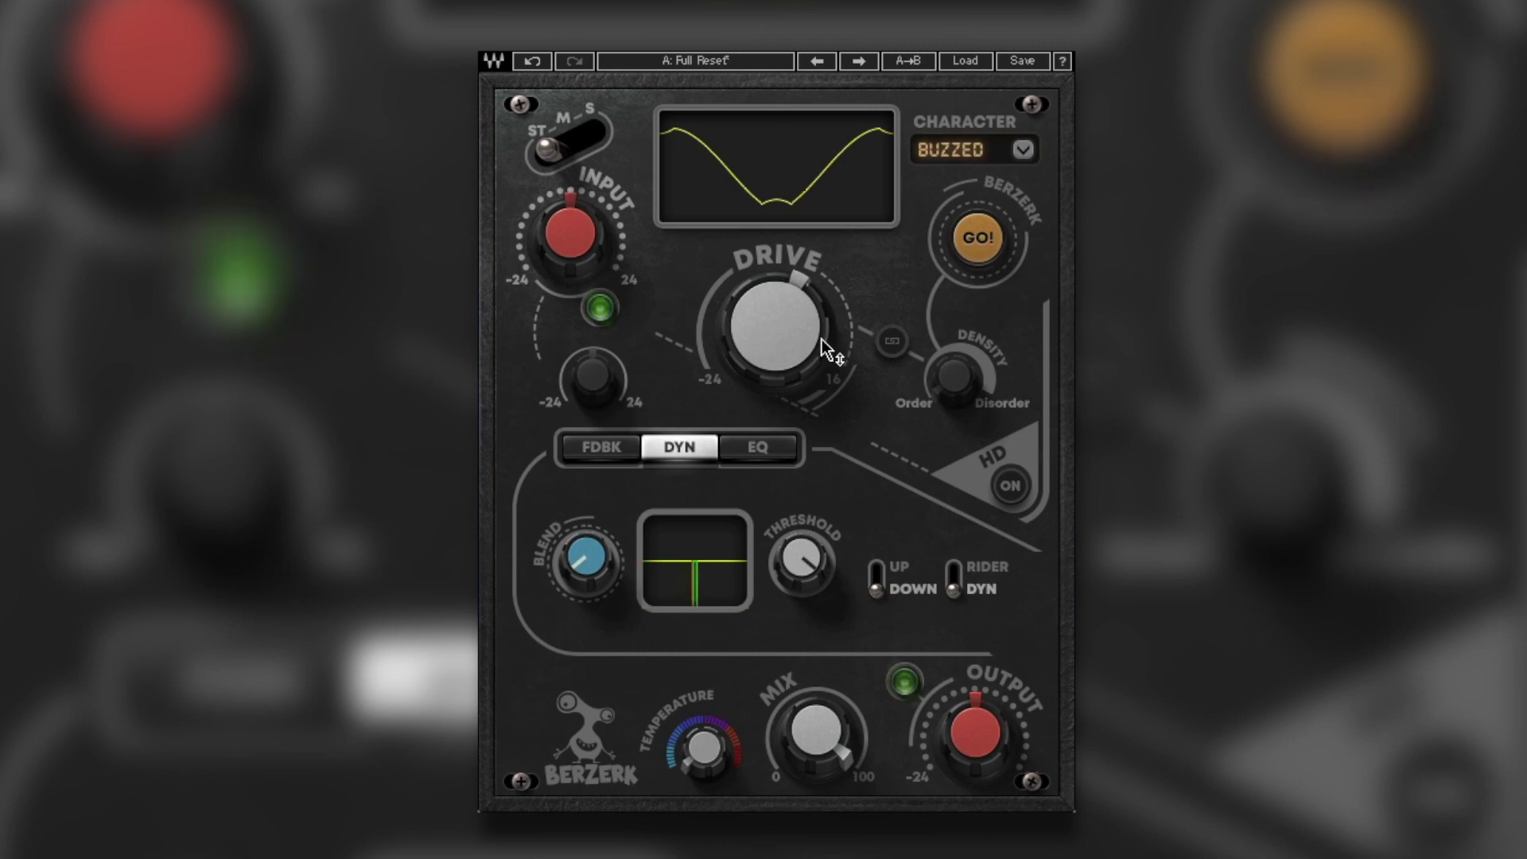
# Adjust the Drive to 6.2 while cycling the distortion character through Frenzy and Crushed to Trippy
pyautogui.moveTo(778, 327)
pyautogui.mouseDown()
pyautogui.moveTo(774, 272)
pyautogui.moveTo(771, 340)
pyautogui.moveTo(772, 326)
pyautogui.mouseUp()
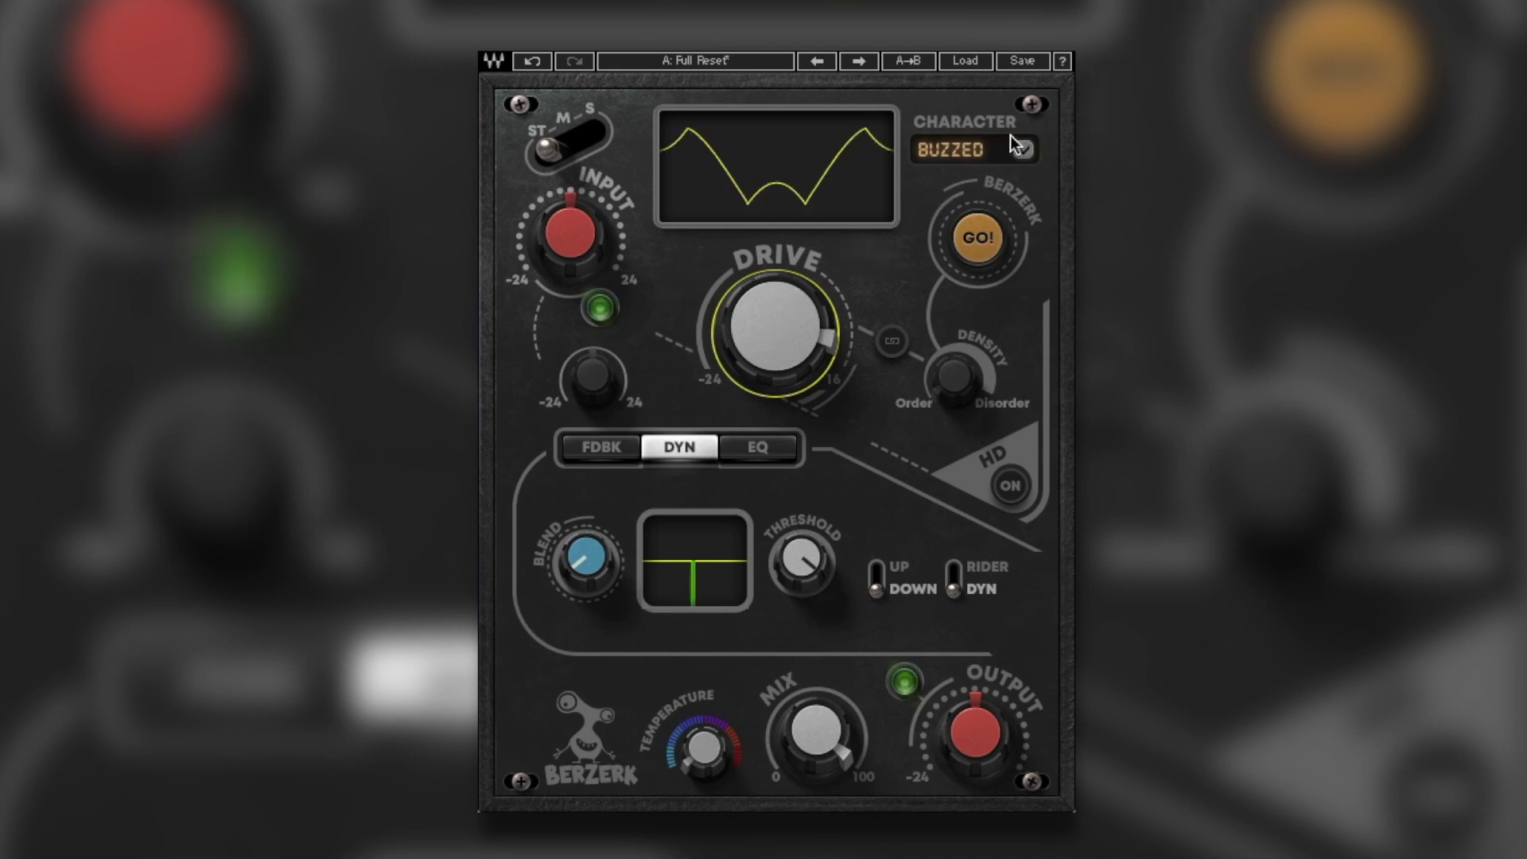
pyautogui.click(971, 150)
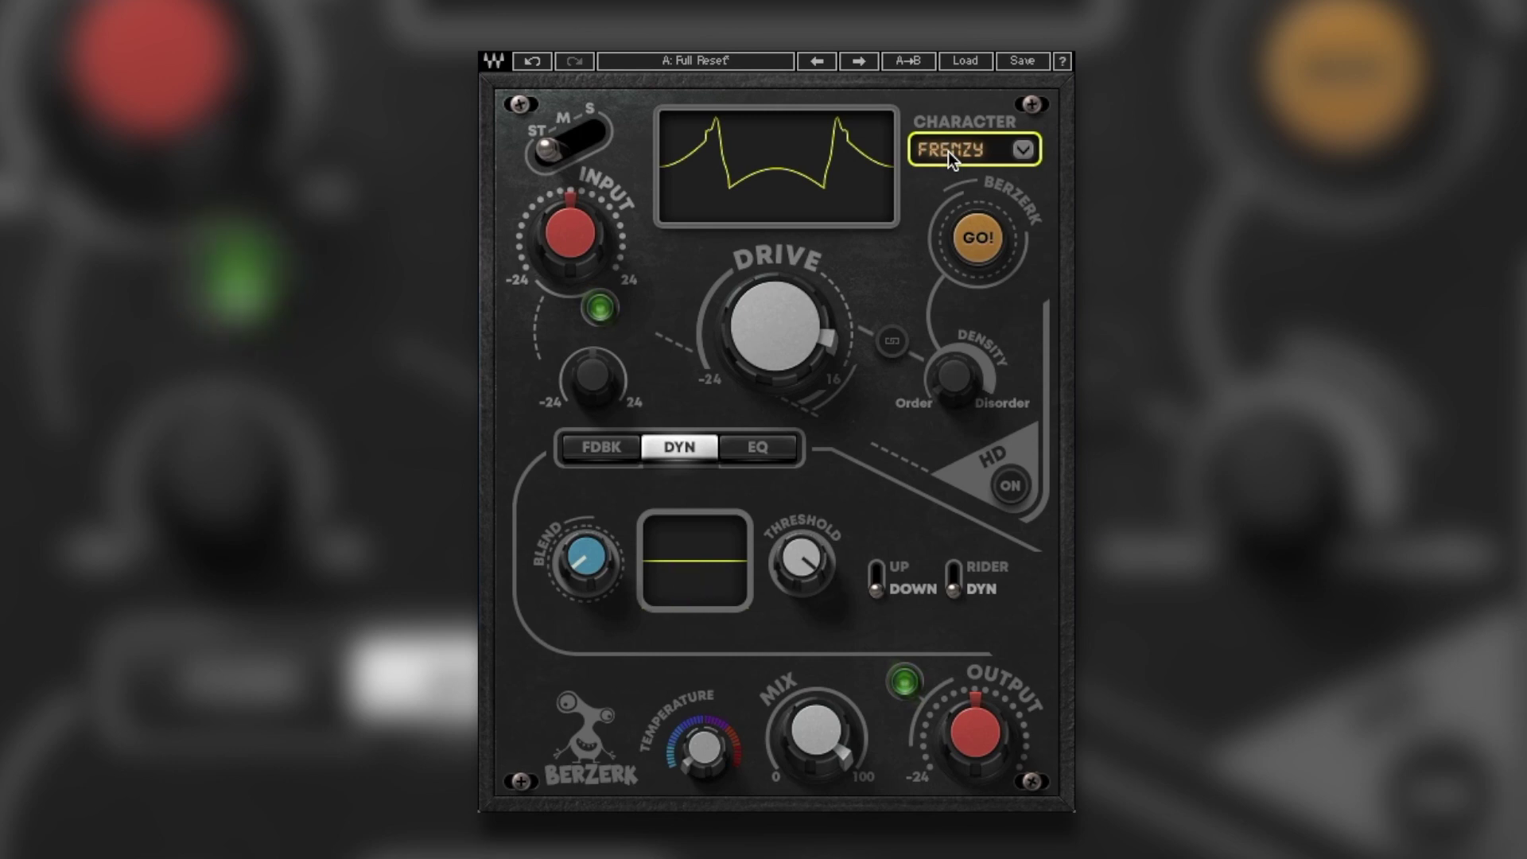
pyautogui.click(948, 151)
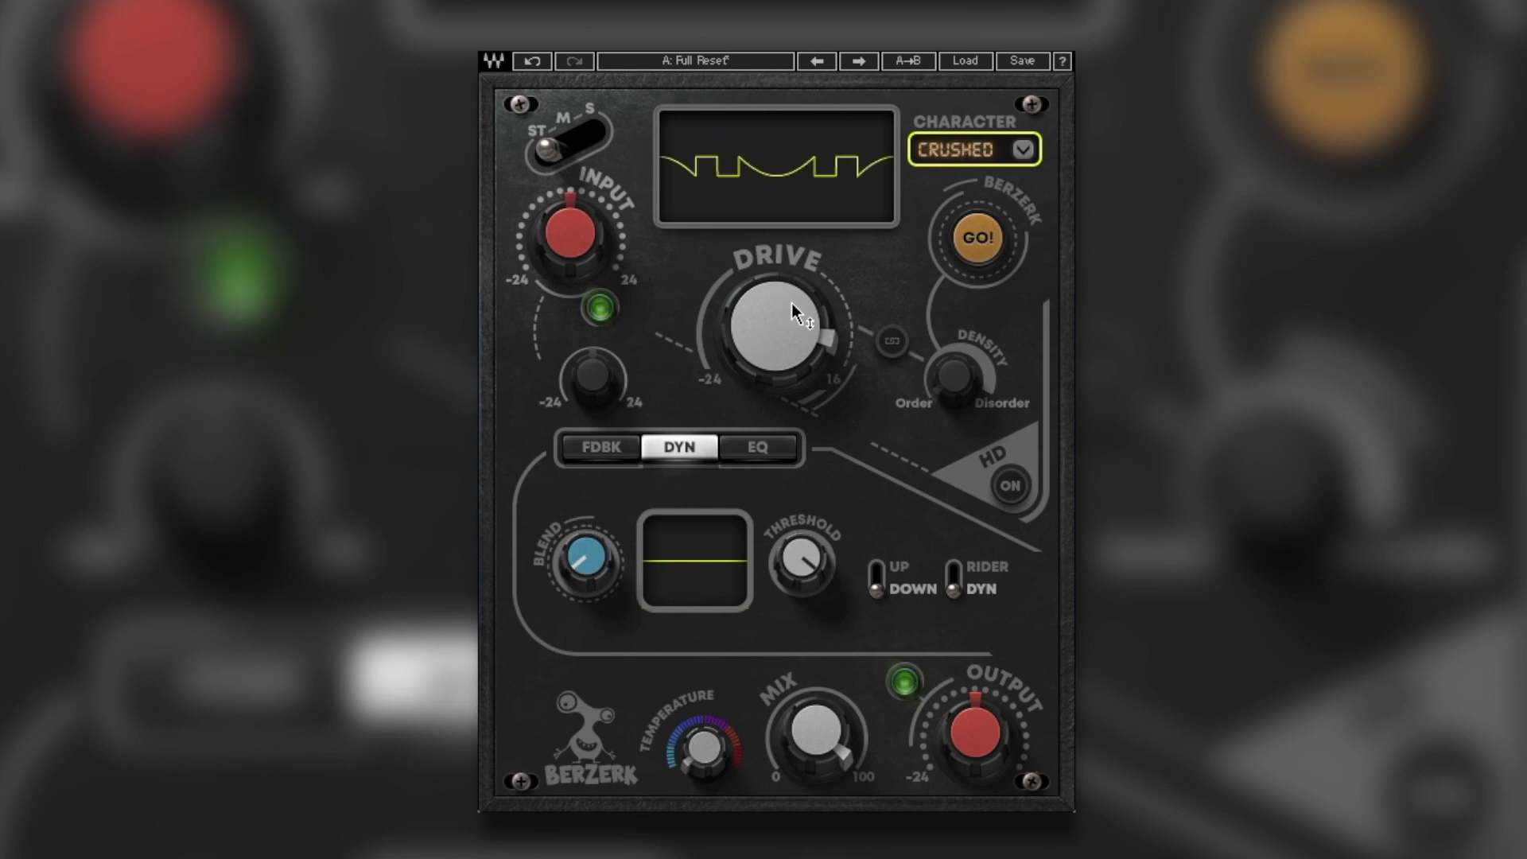
pyautogui.moveTo(791, 303); pyautogui.dragTo(770, 339)
pyautogui.click(951, 151)
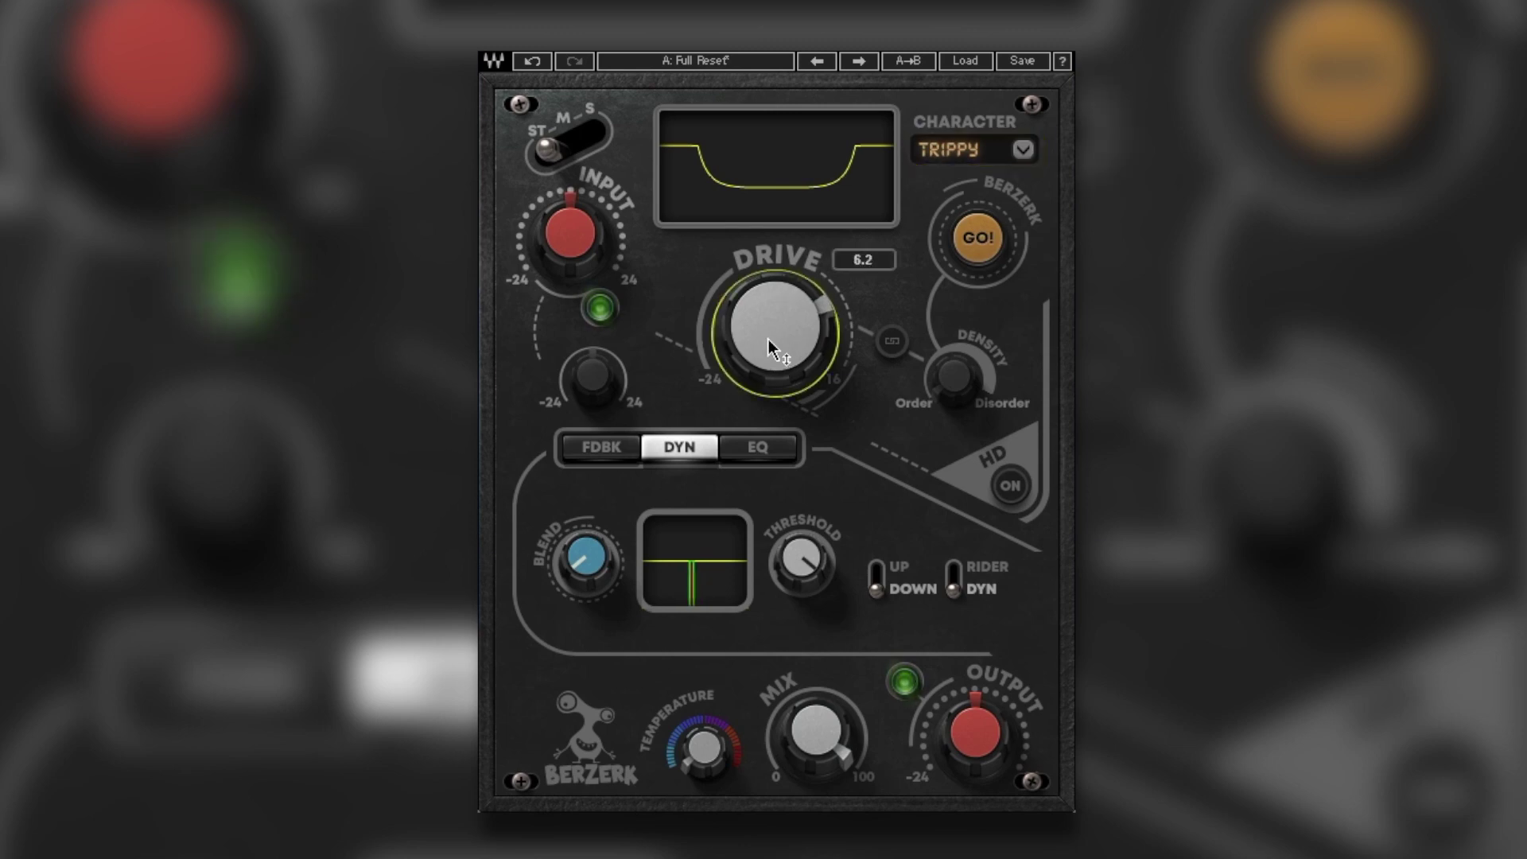
# Cycle the character through Squashed, Loony, Dizzy, Freaky and Clipped to Fuzzed, and raise the Drive to 8.1
pyautogui.click(957, 148)
pyautogui.click(957, 147)
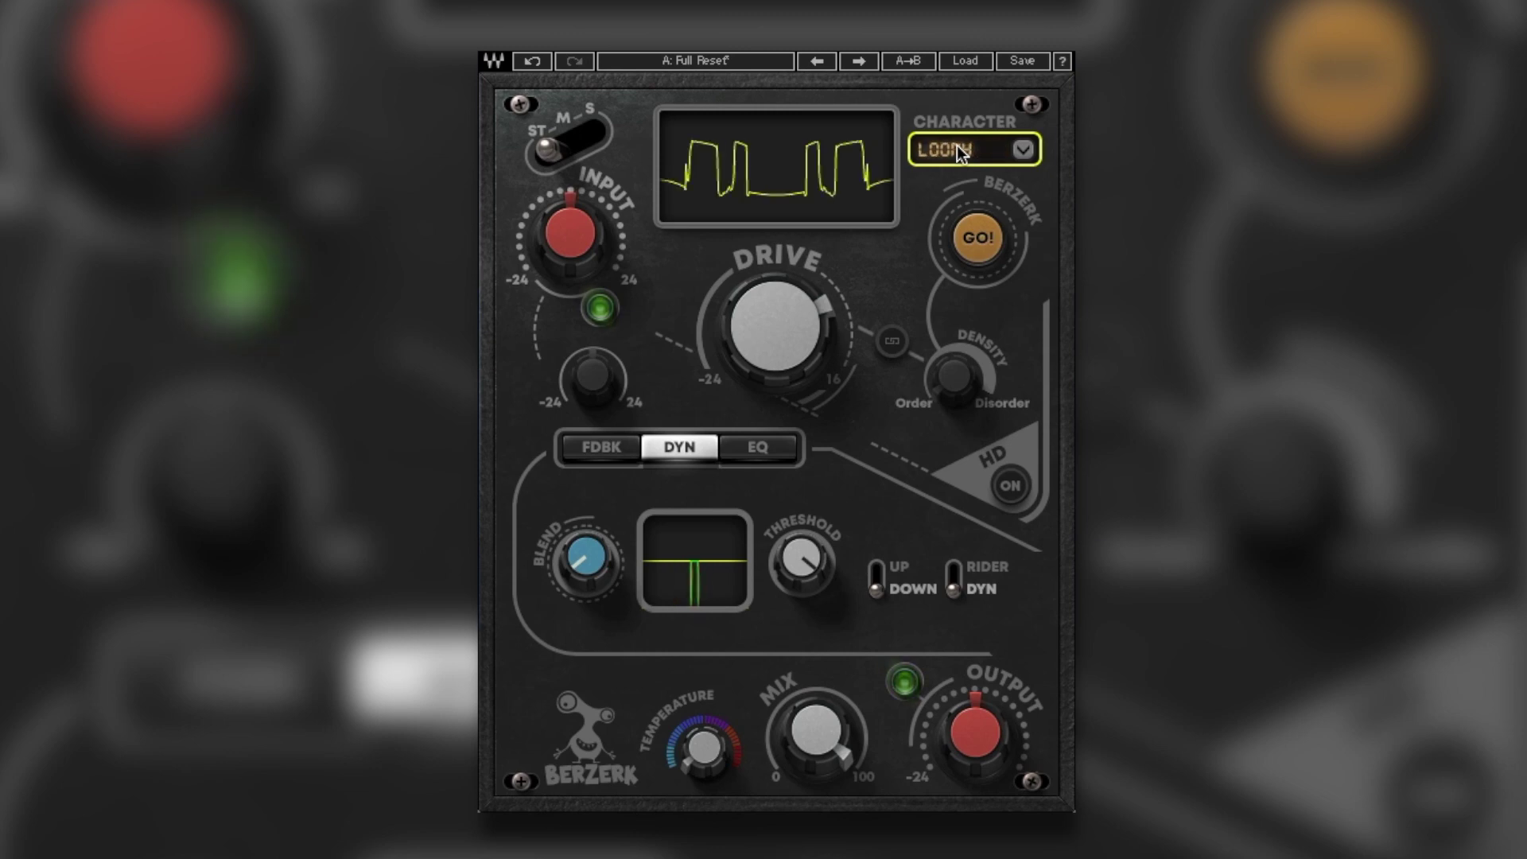
pyautogui.click(954, 148)
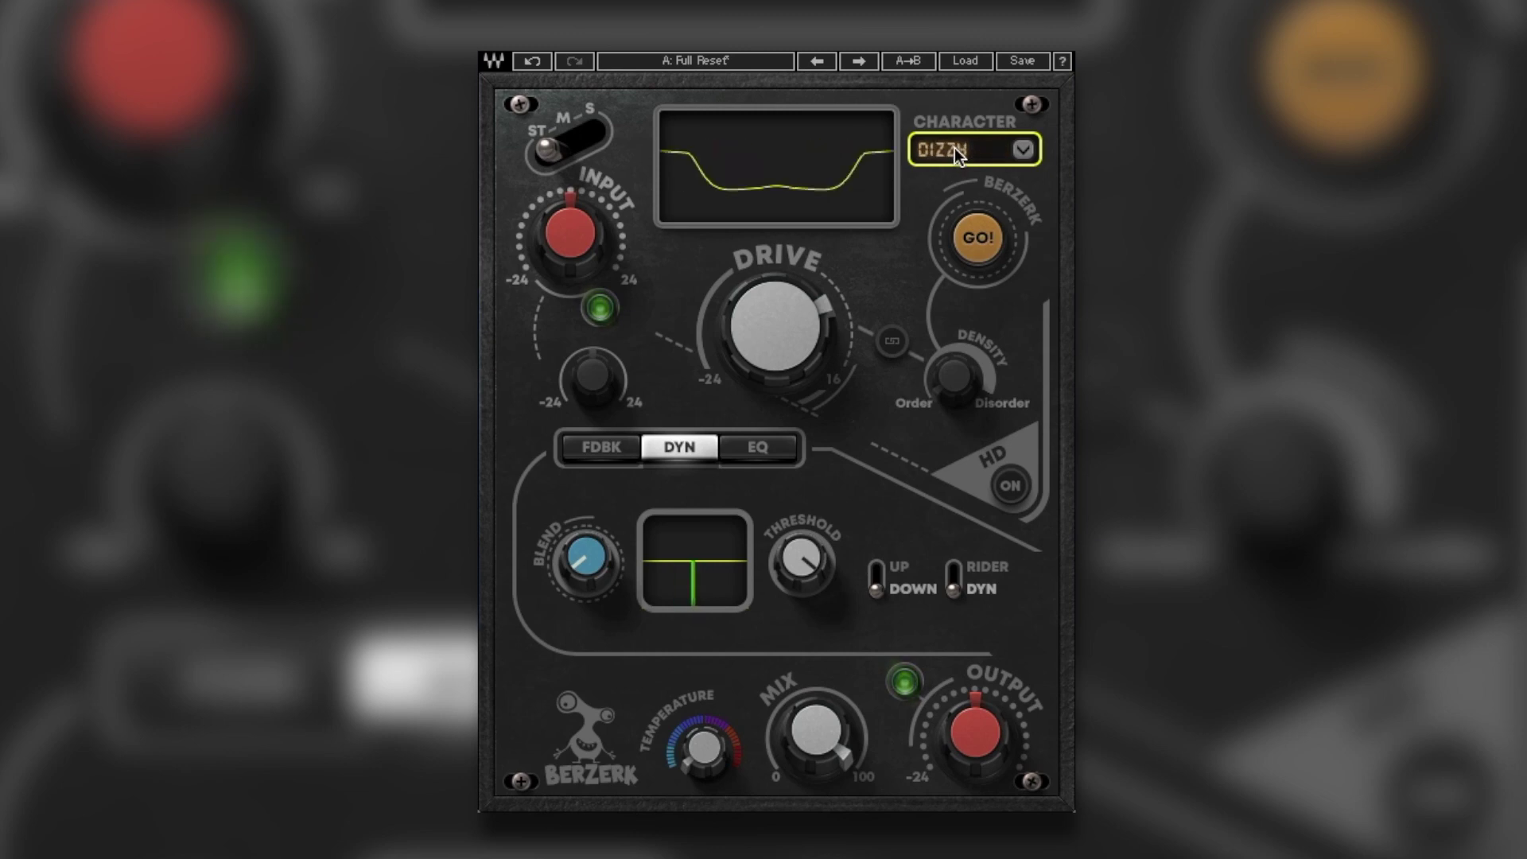
pyautogui.moveTo(836, 287); pyautogui.dragTo(847, 221)
pyautogui.click(942, 149)
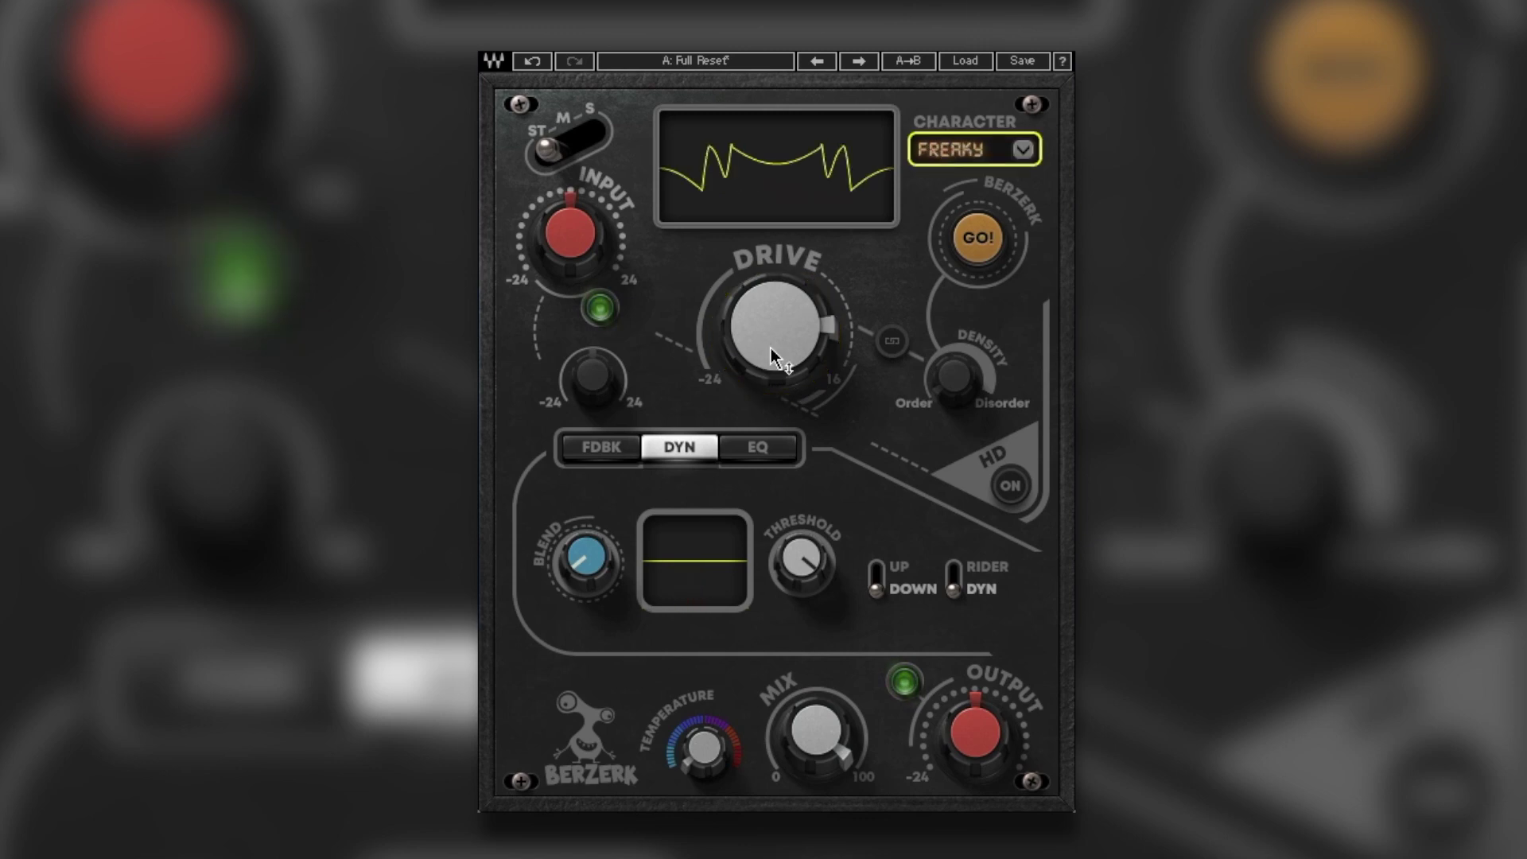
pyautogui.click(941, 154)
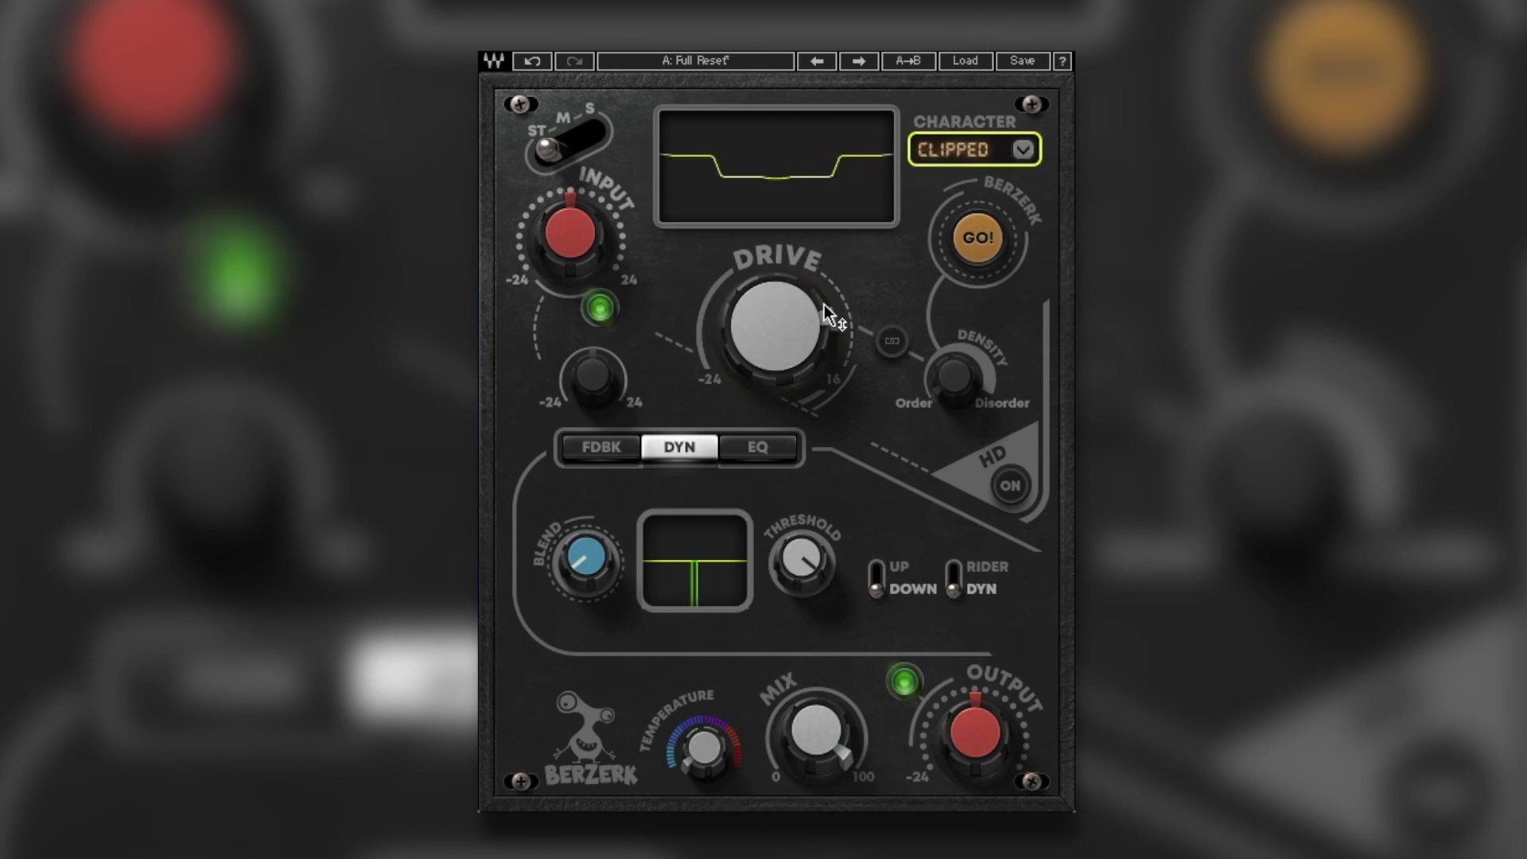
pyautogui.click(958, 148)
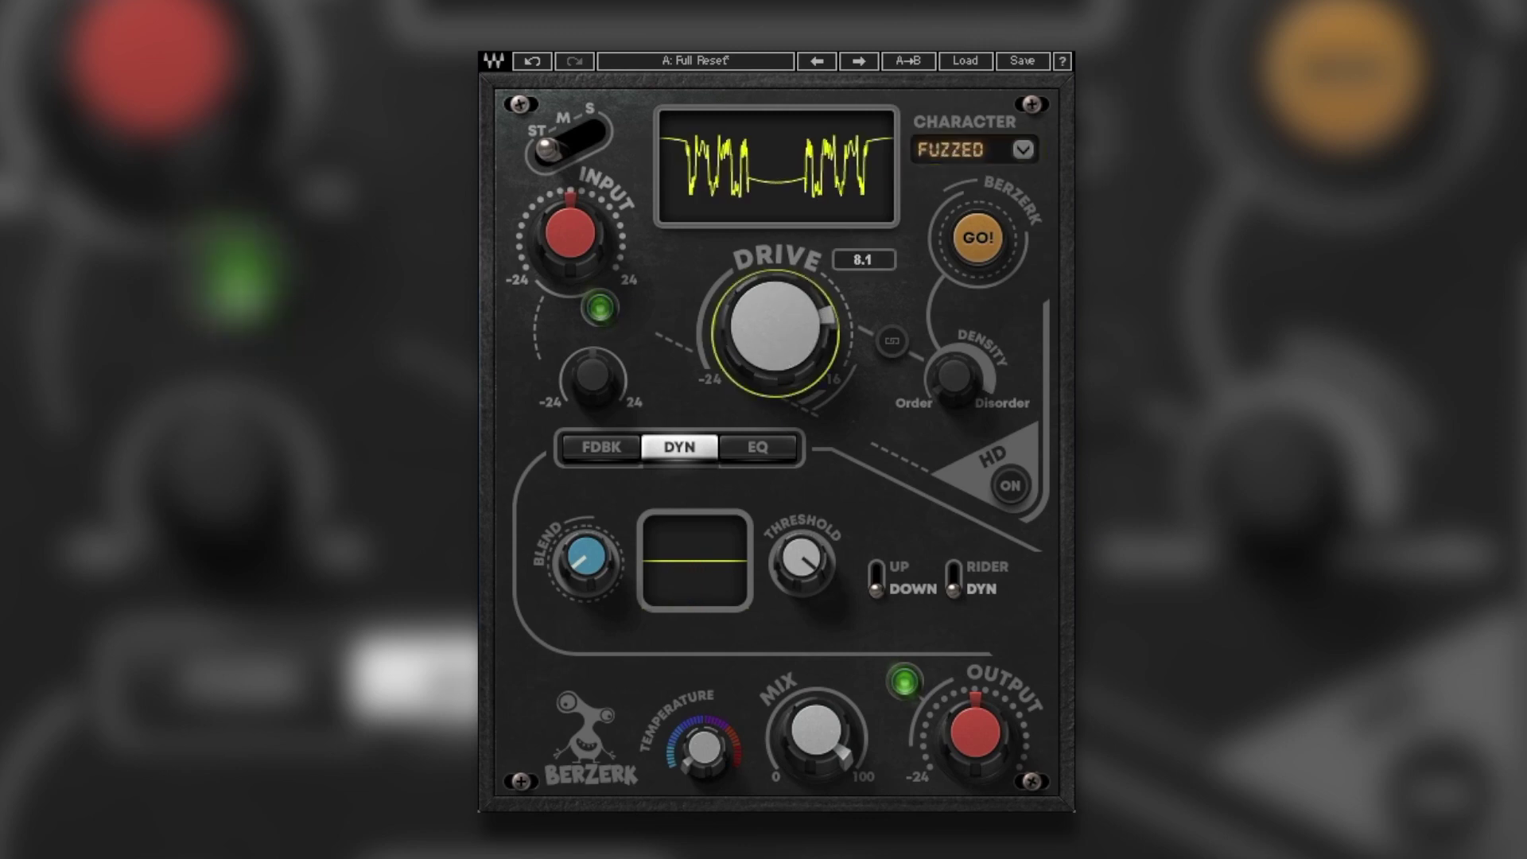
# Set the character to the blank dashed option, review the list of available characters and adjust the Drive
pyautogui.click(960, 150)
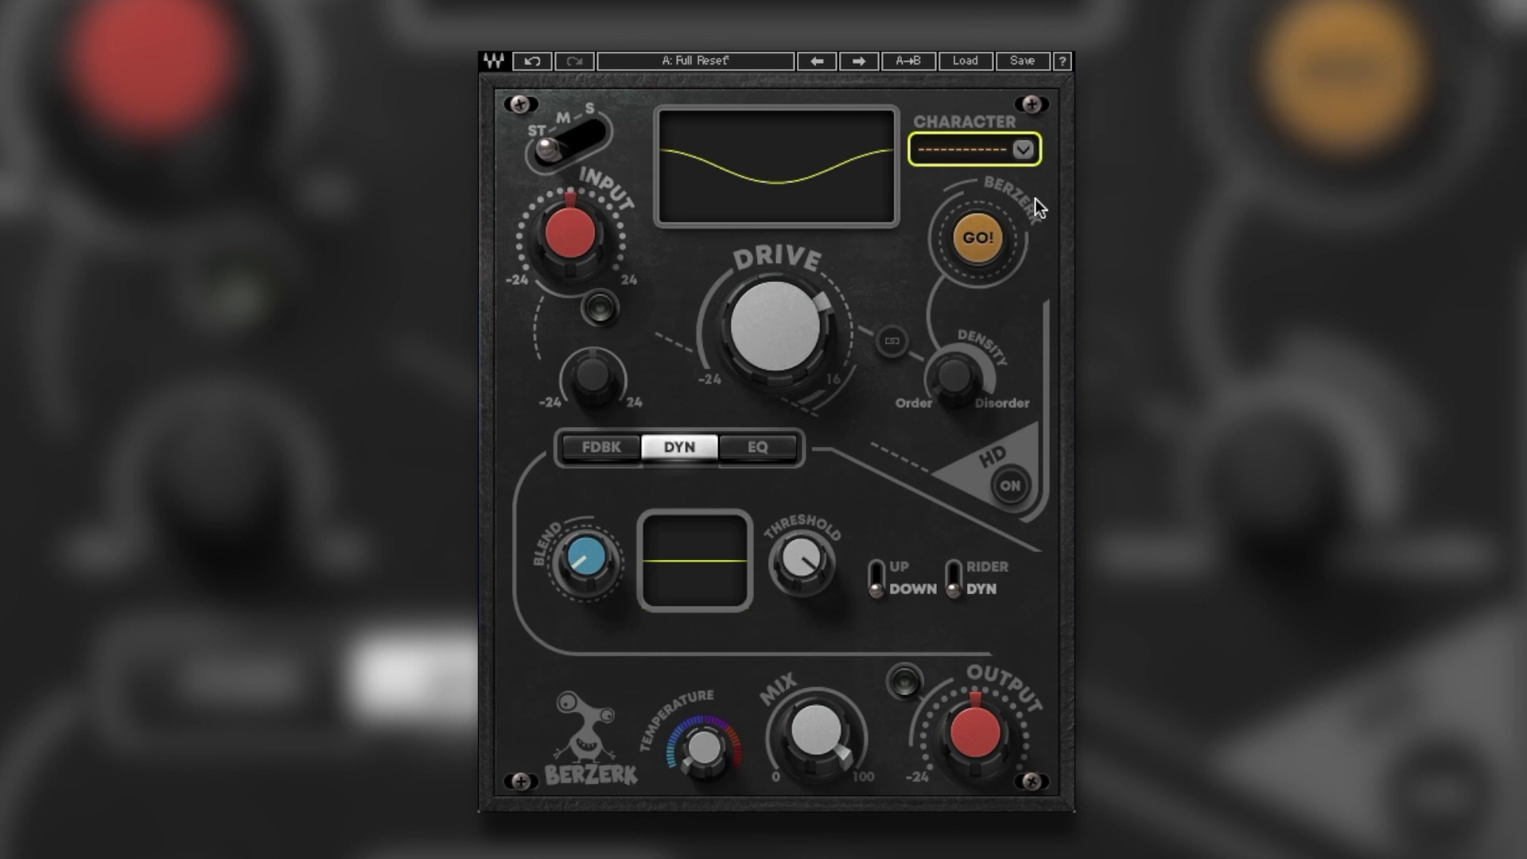
pyautogui.click(1024, 150)
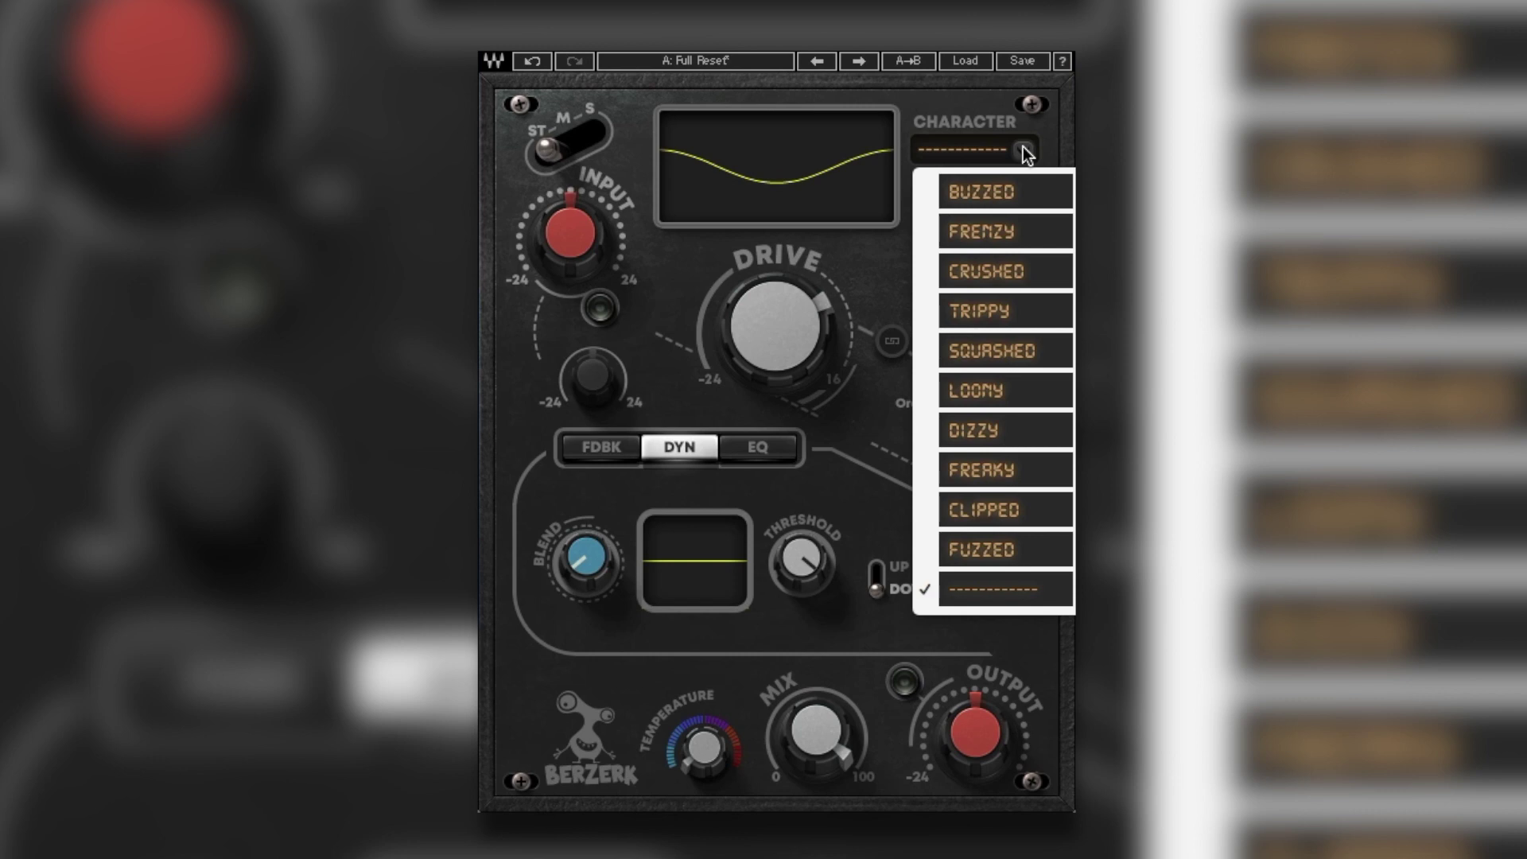
pyautogui.click(1024, 150)
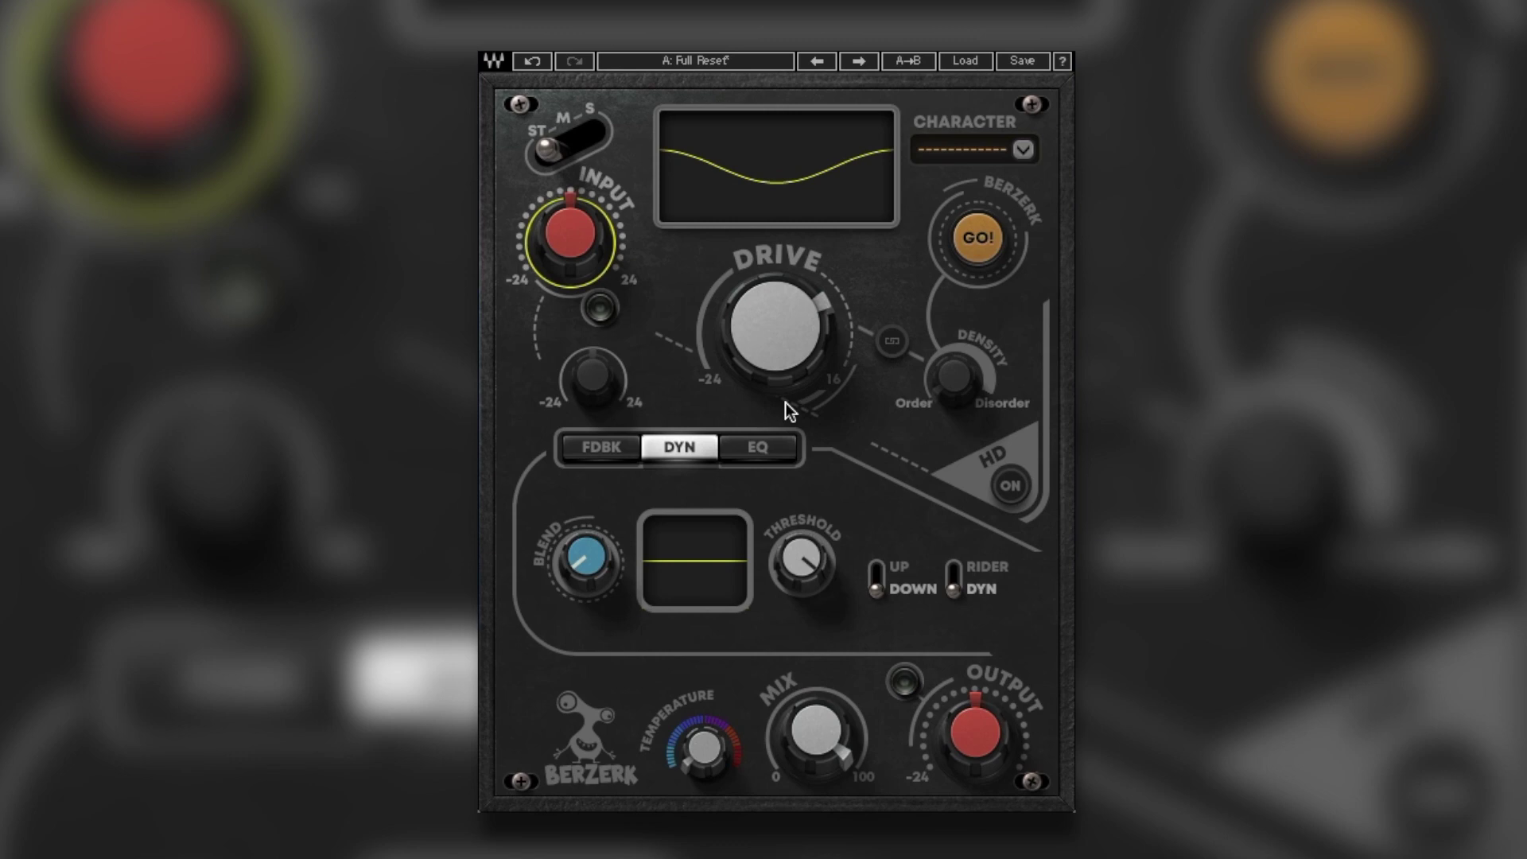
pyautogui.moveTo(775, 322)
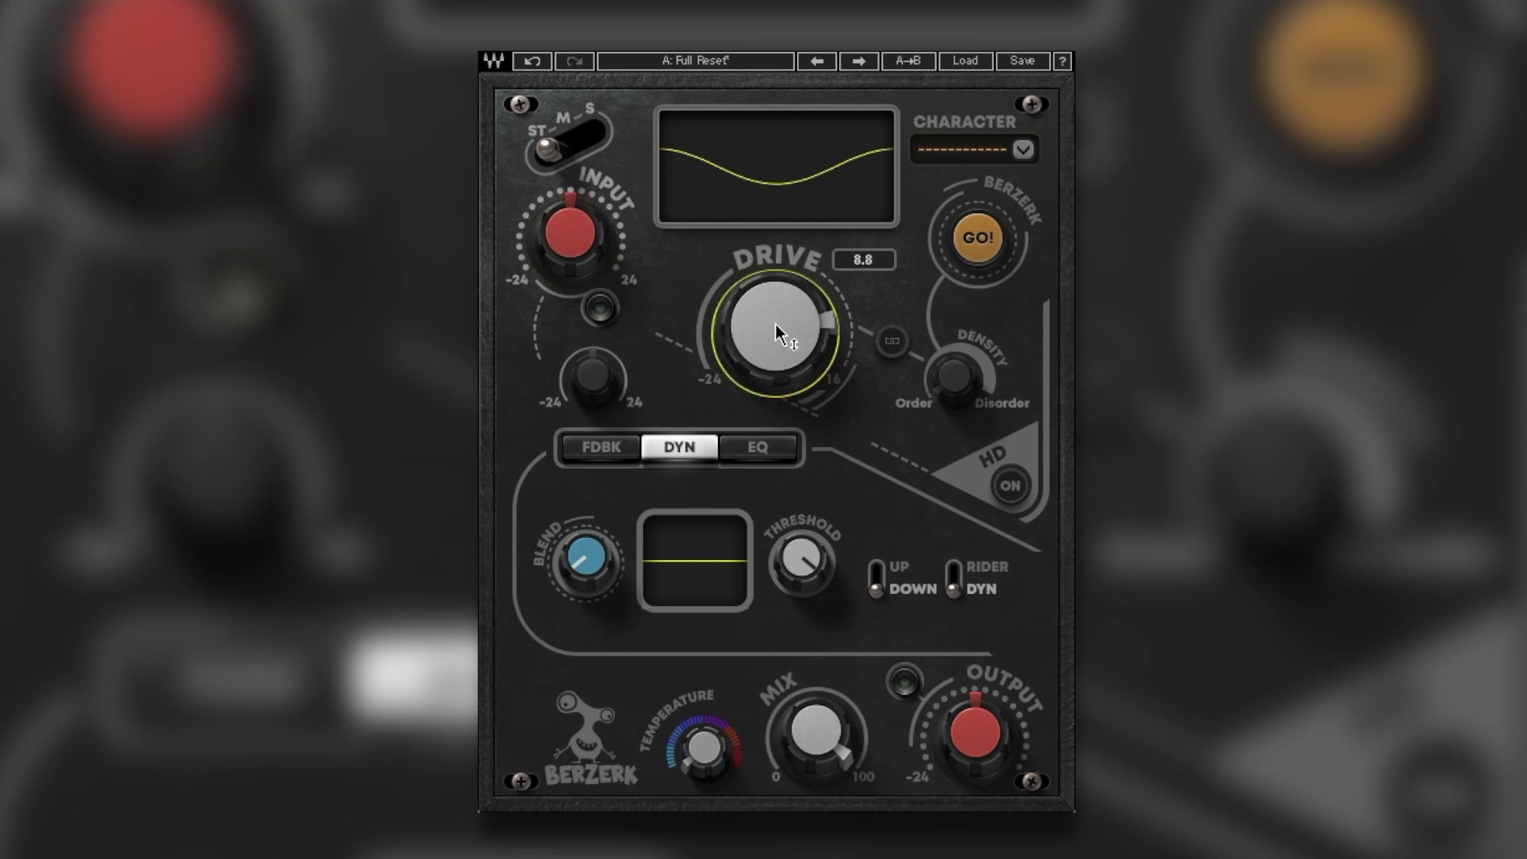
pyautogui.moveTo(775, 323)
pyautogui.mouseDown()
pyautogui.moveTo(789, 310)
pyautogui.moveTo(793, 344)
pyautogui.mouseUp()
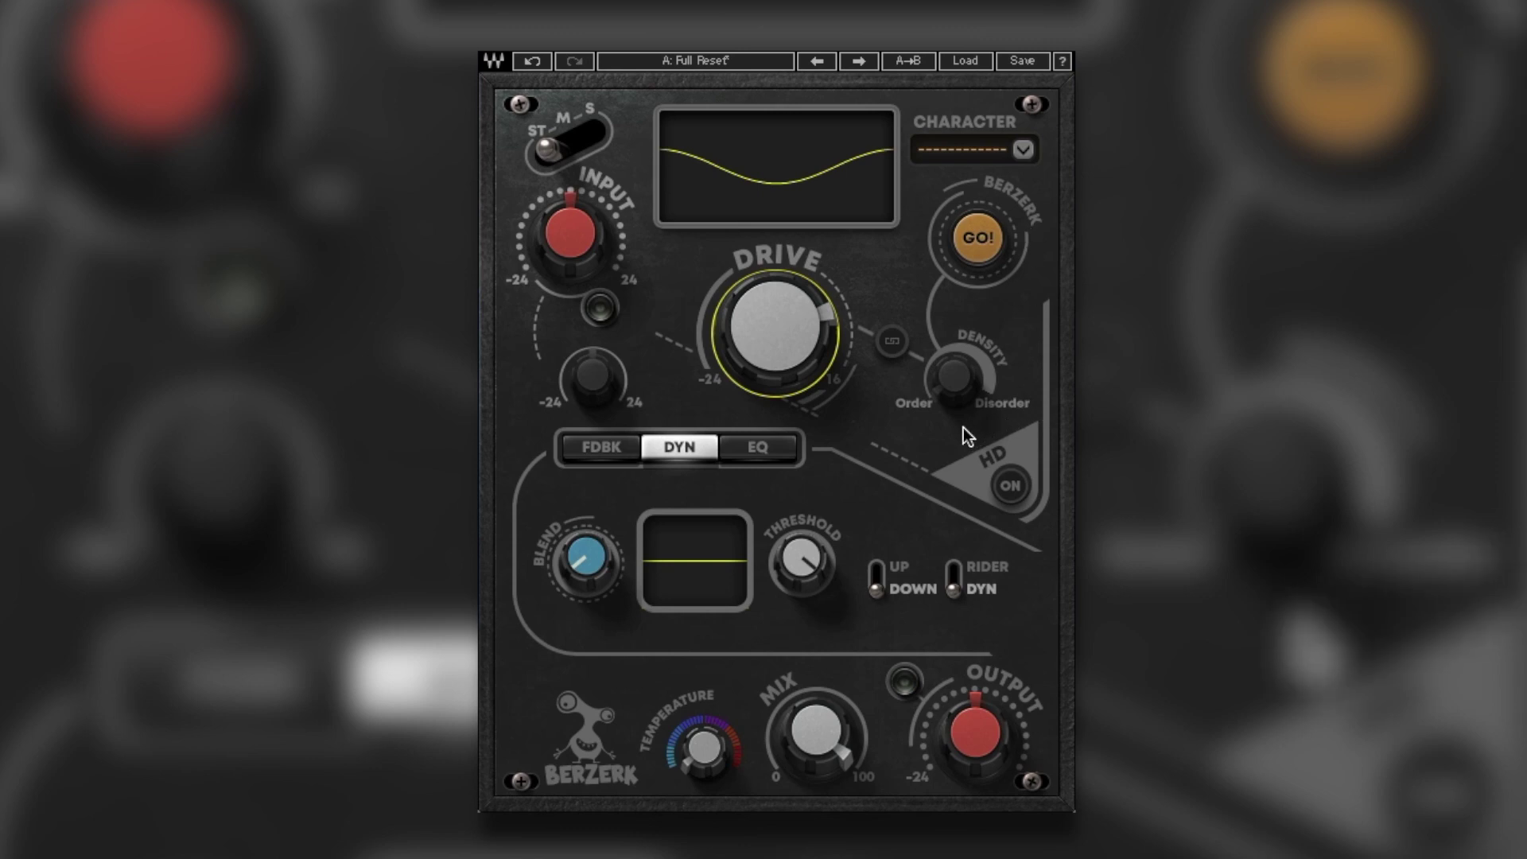
# Generate a random distortion curve with the Berzerk function and raise its Density to 85.0
pyautogui.click(962, 225)
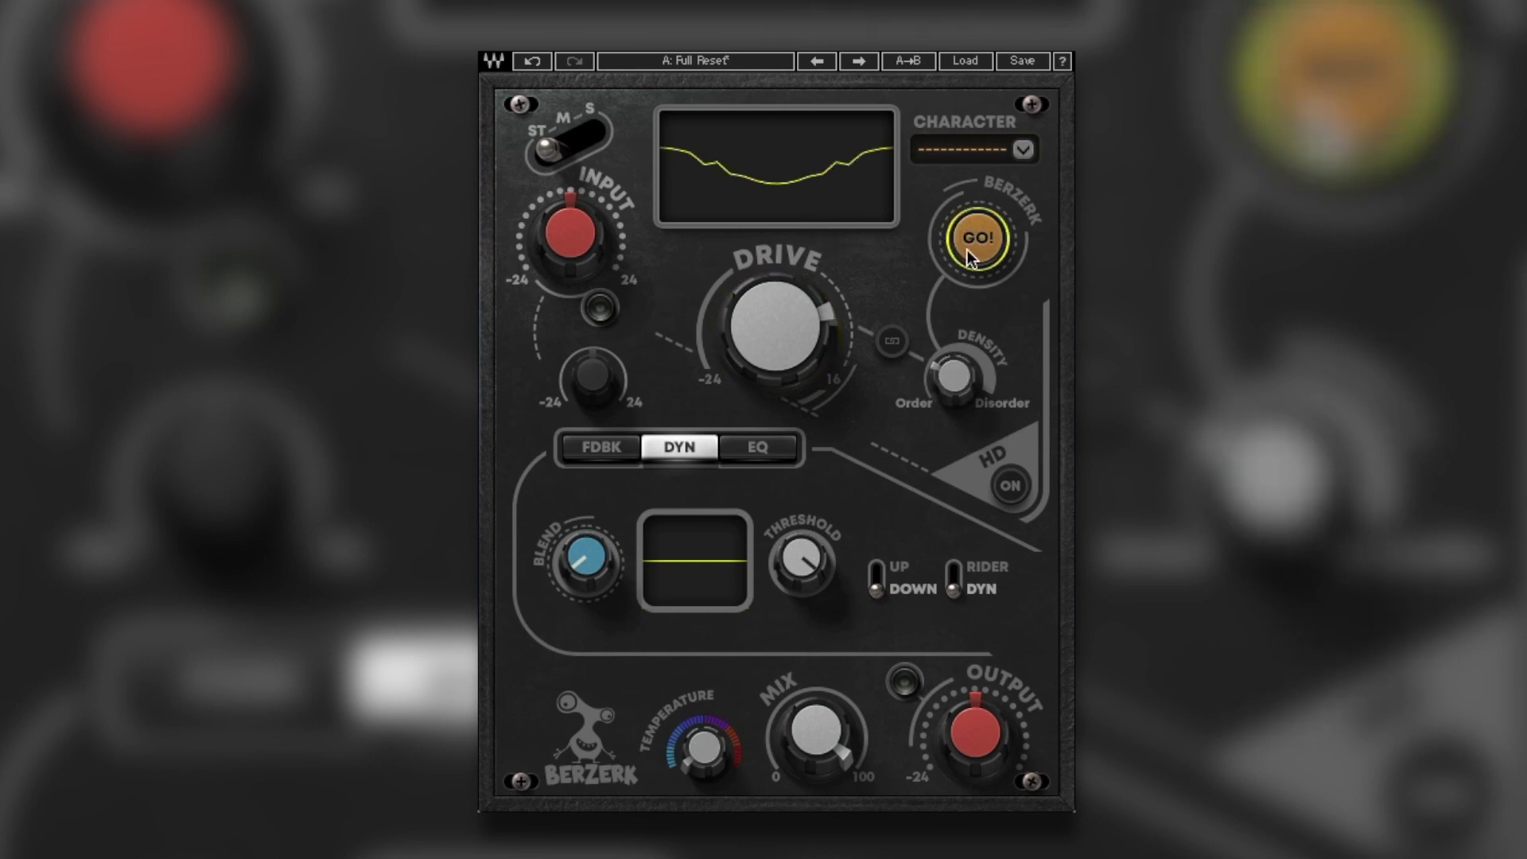
pyautogui.moveTo(952, 390)
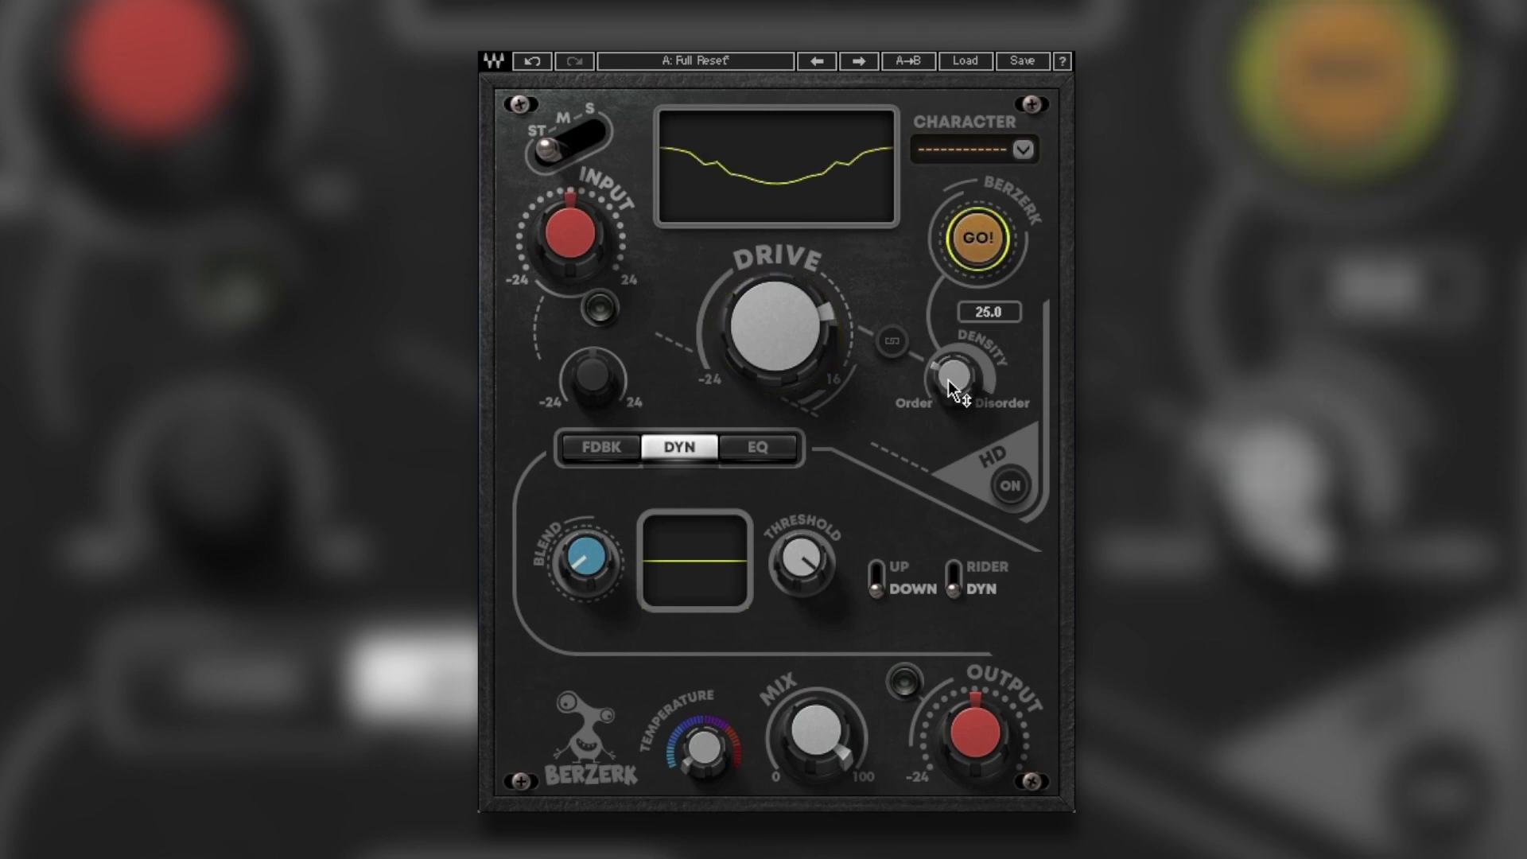
pyautogui.moveTo(952, 380); pyautogui.dragTo(951, 343)
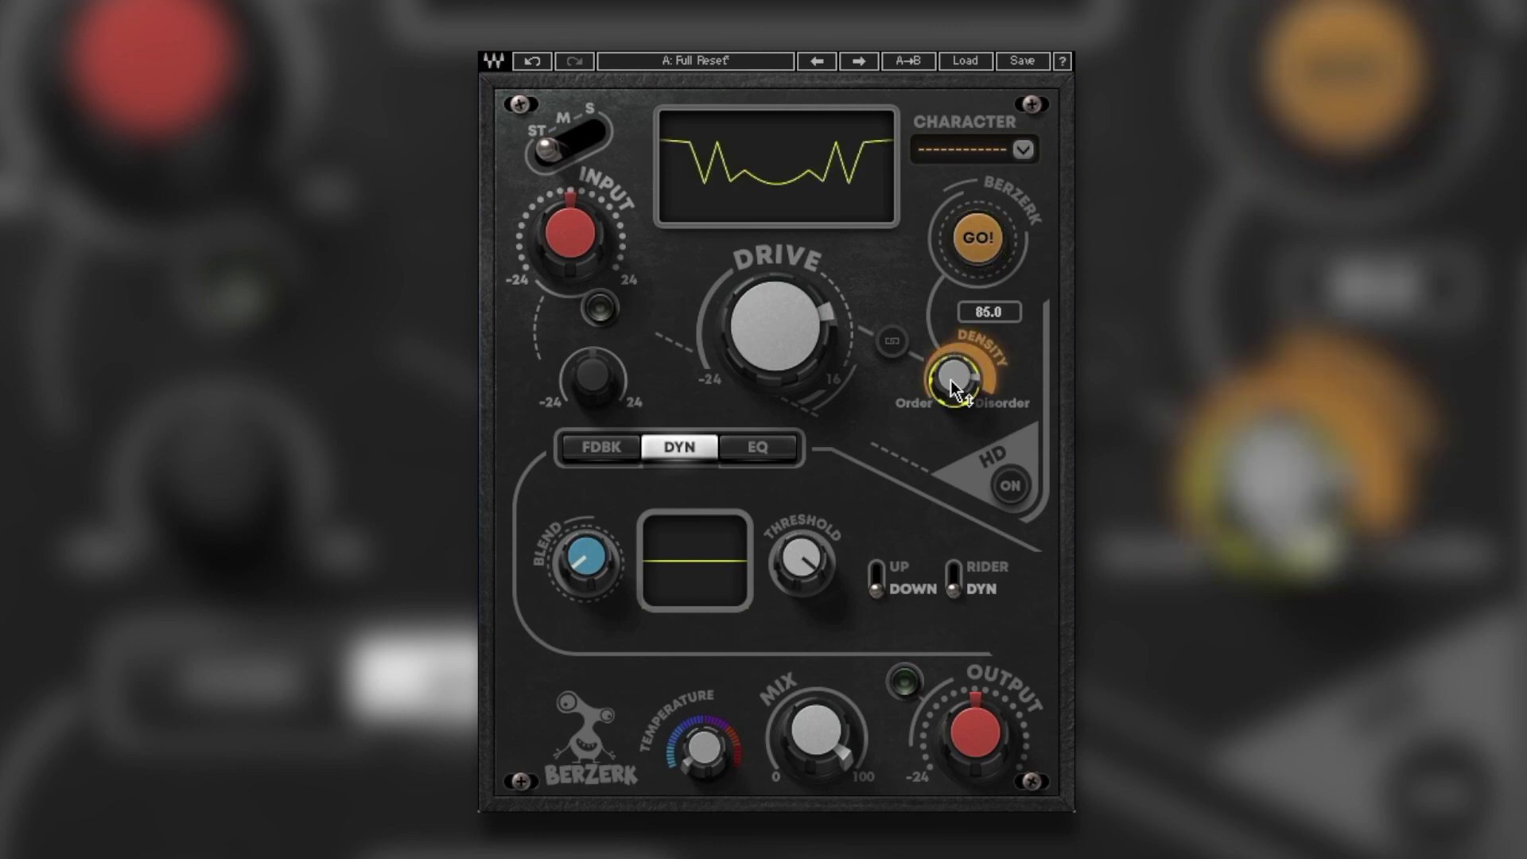
# Look through the controls of the feedback, dynamics and EQ sections
pyautogui.click(597, 447)
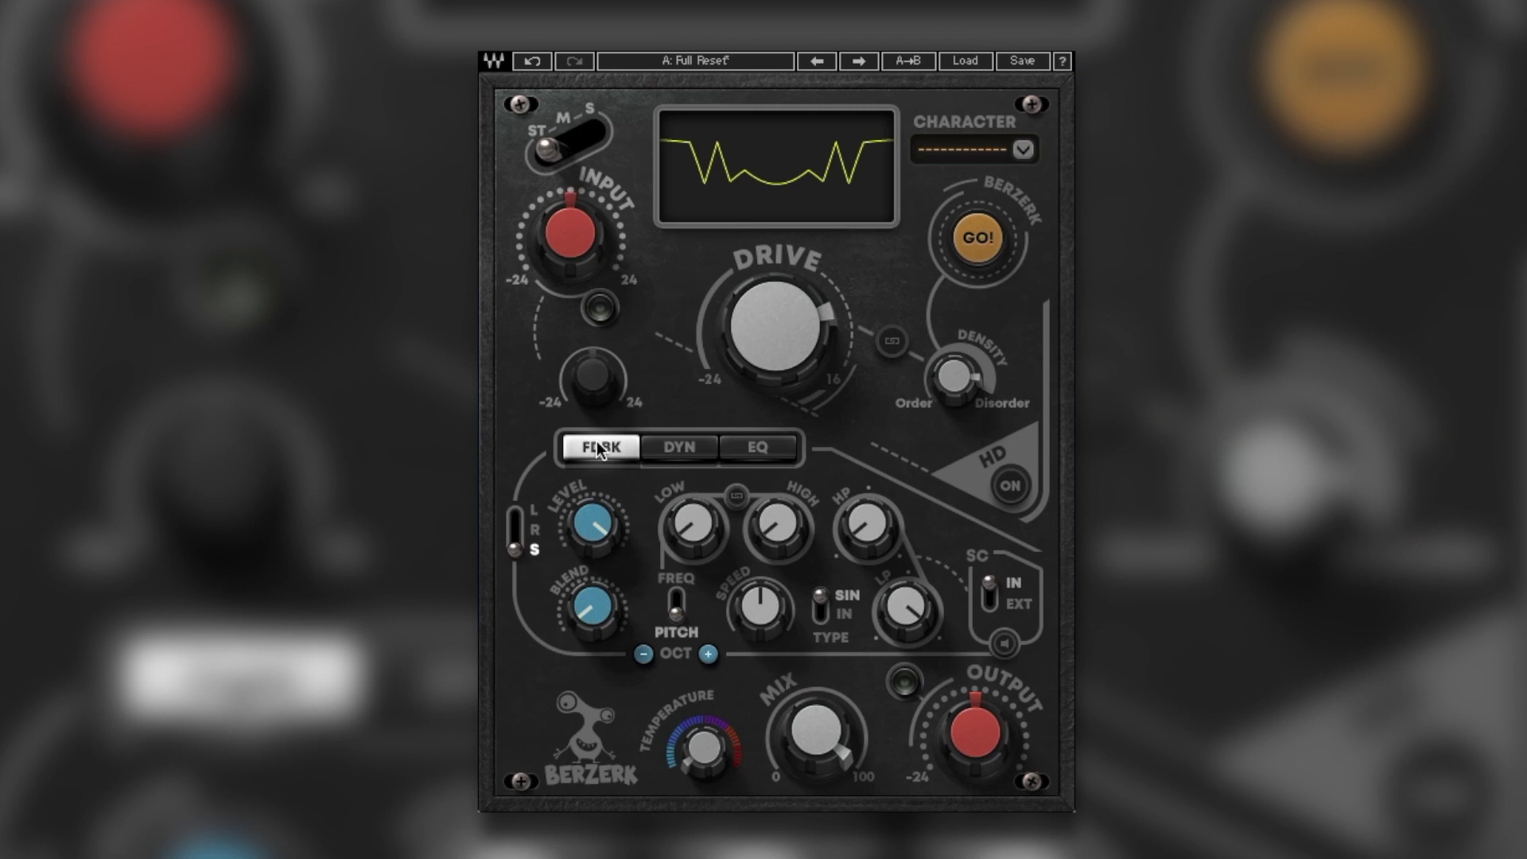
pyautogui.click(700, 450)
pyautogui.click(783, 447)
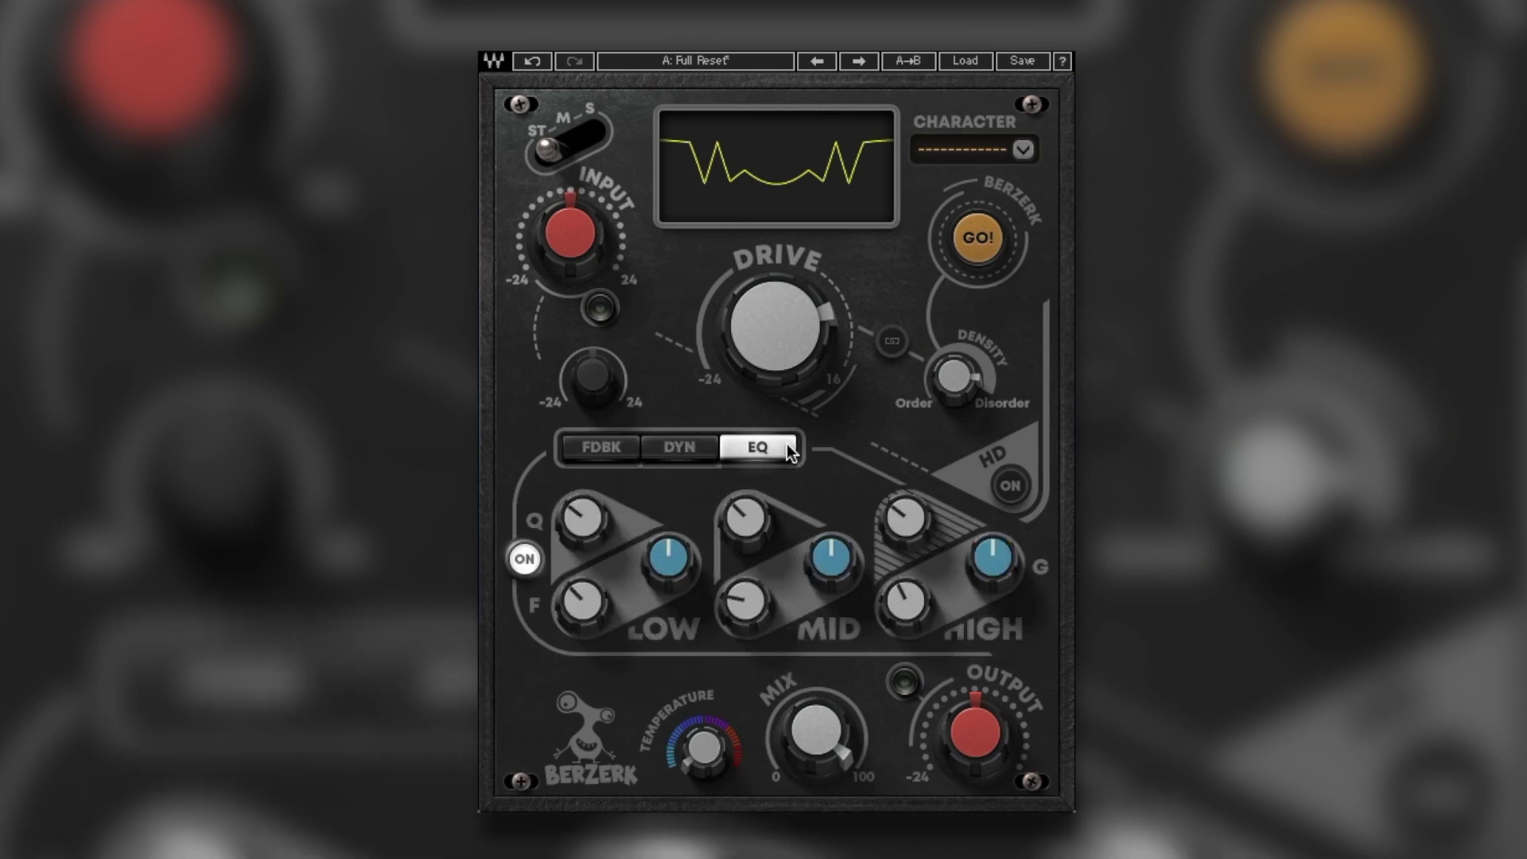
pyautogui.click(607, 451)
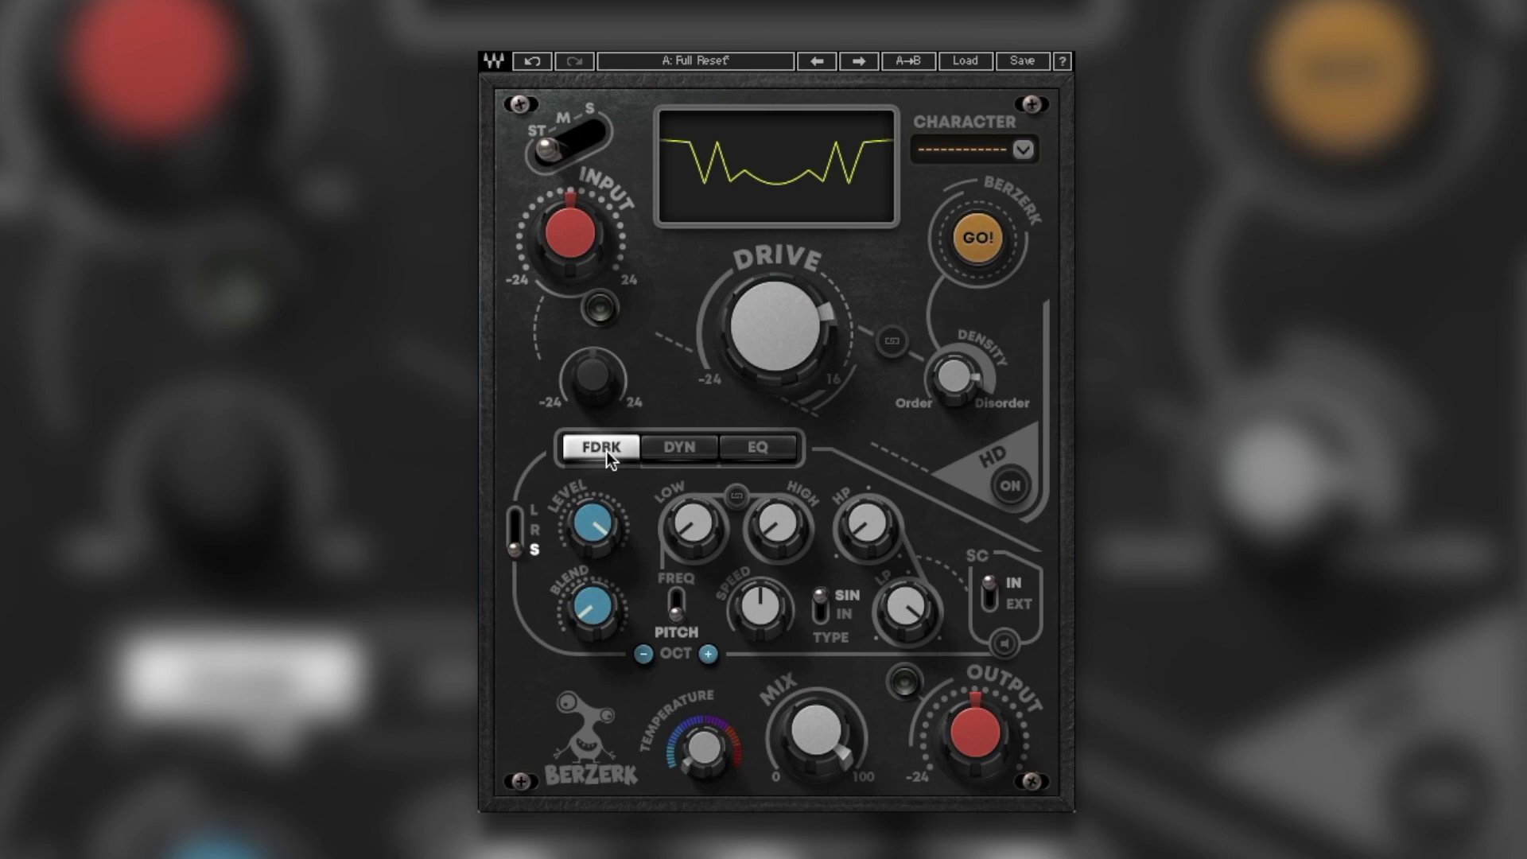
pyautogui.click(680, 448)
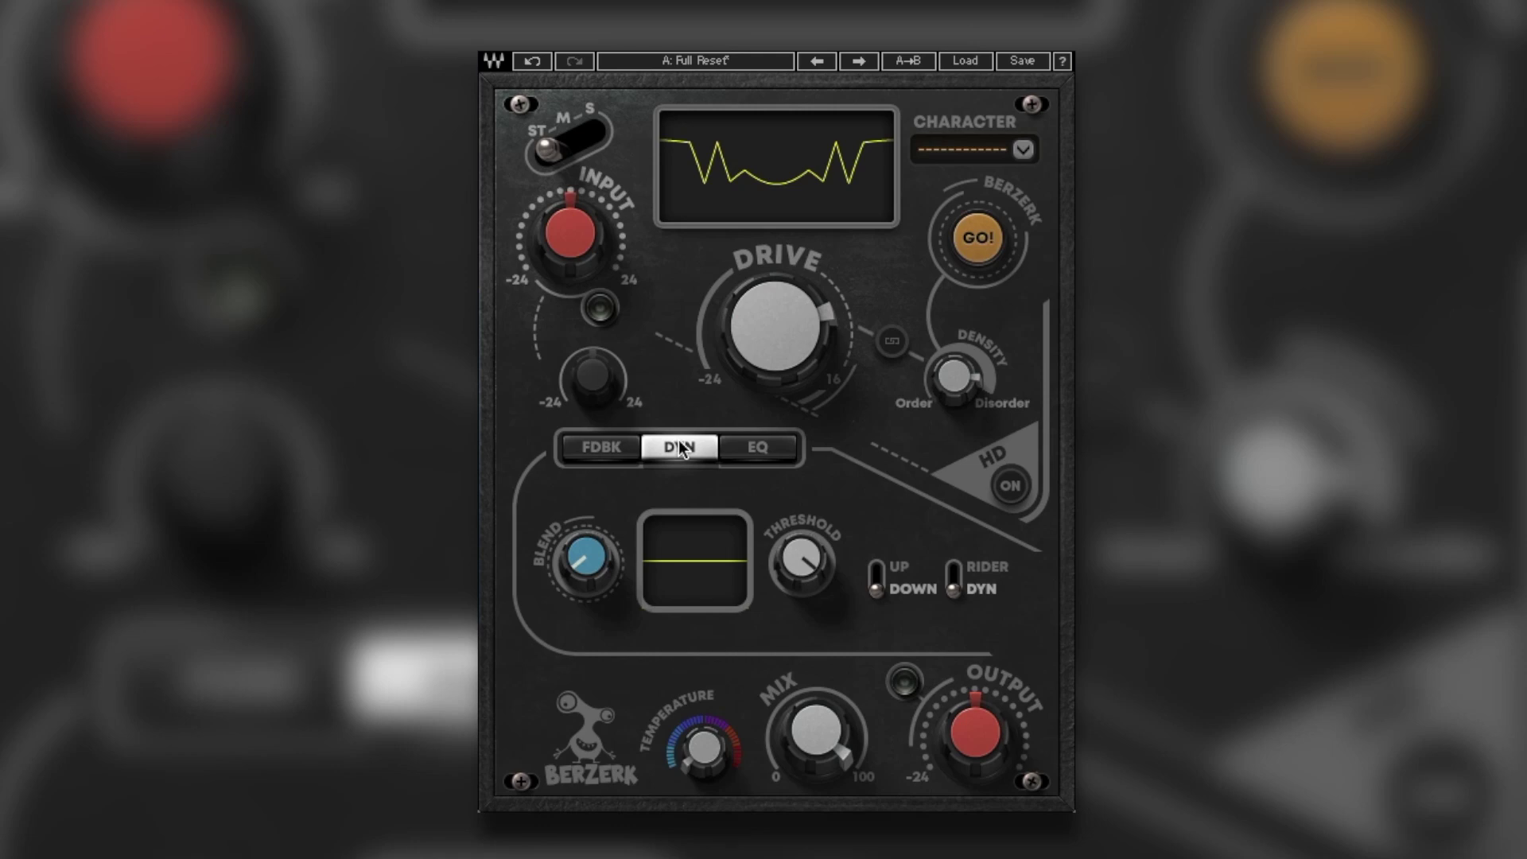
pyautogui.click(767, 451)
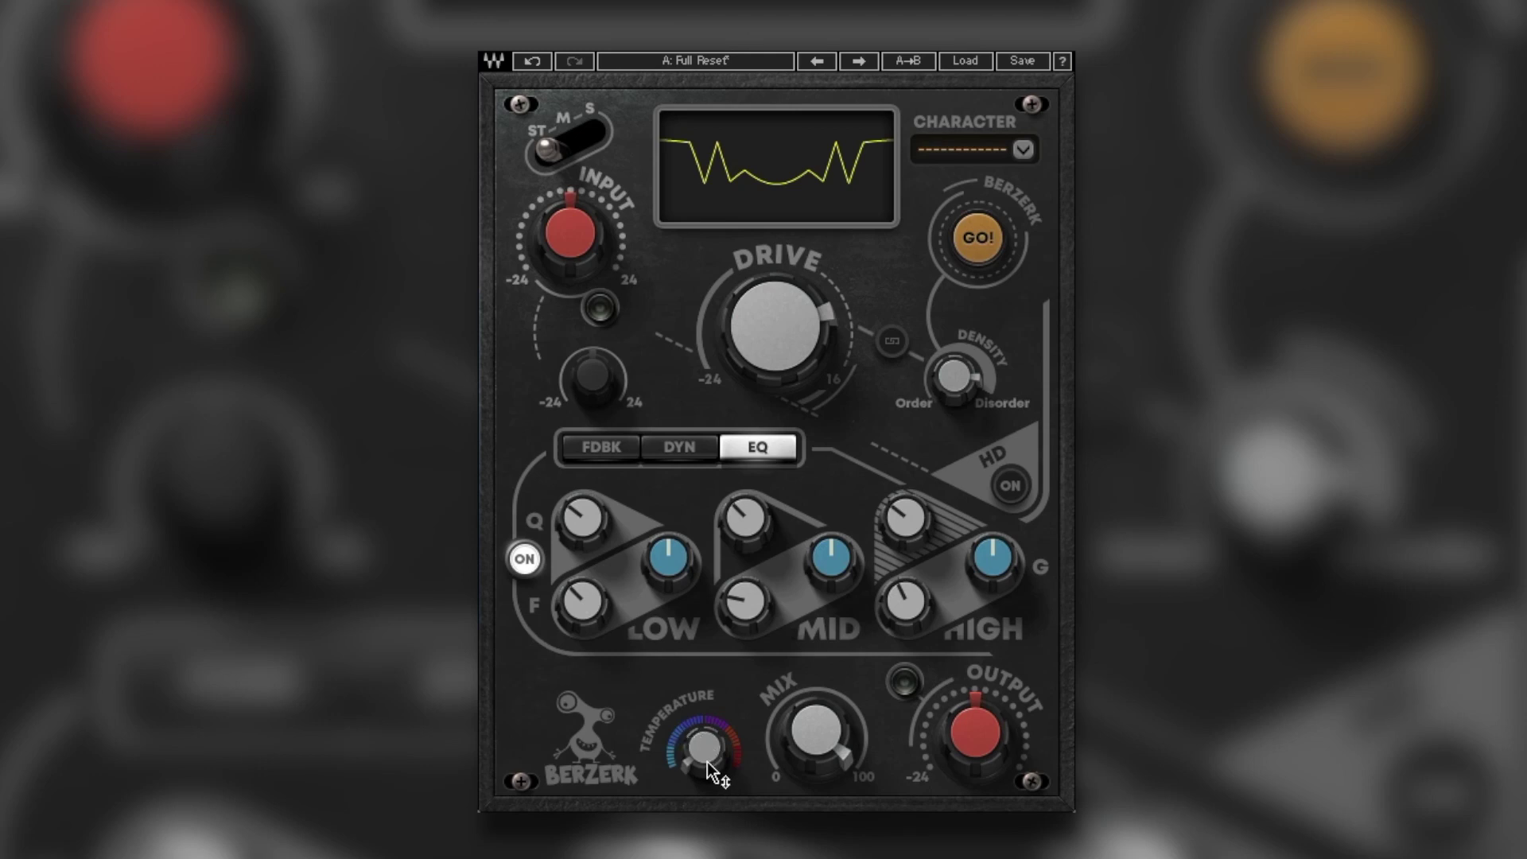
# Raise the Temperature to 17.1
pyautogui.moveTo(712, 756); pyautogui.dragTo(711, 684)
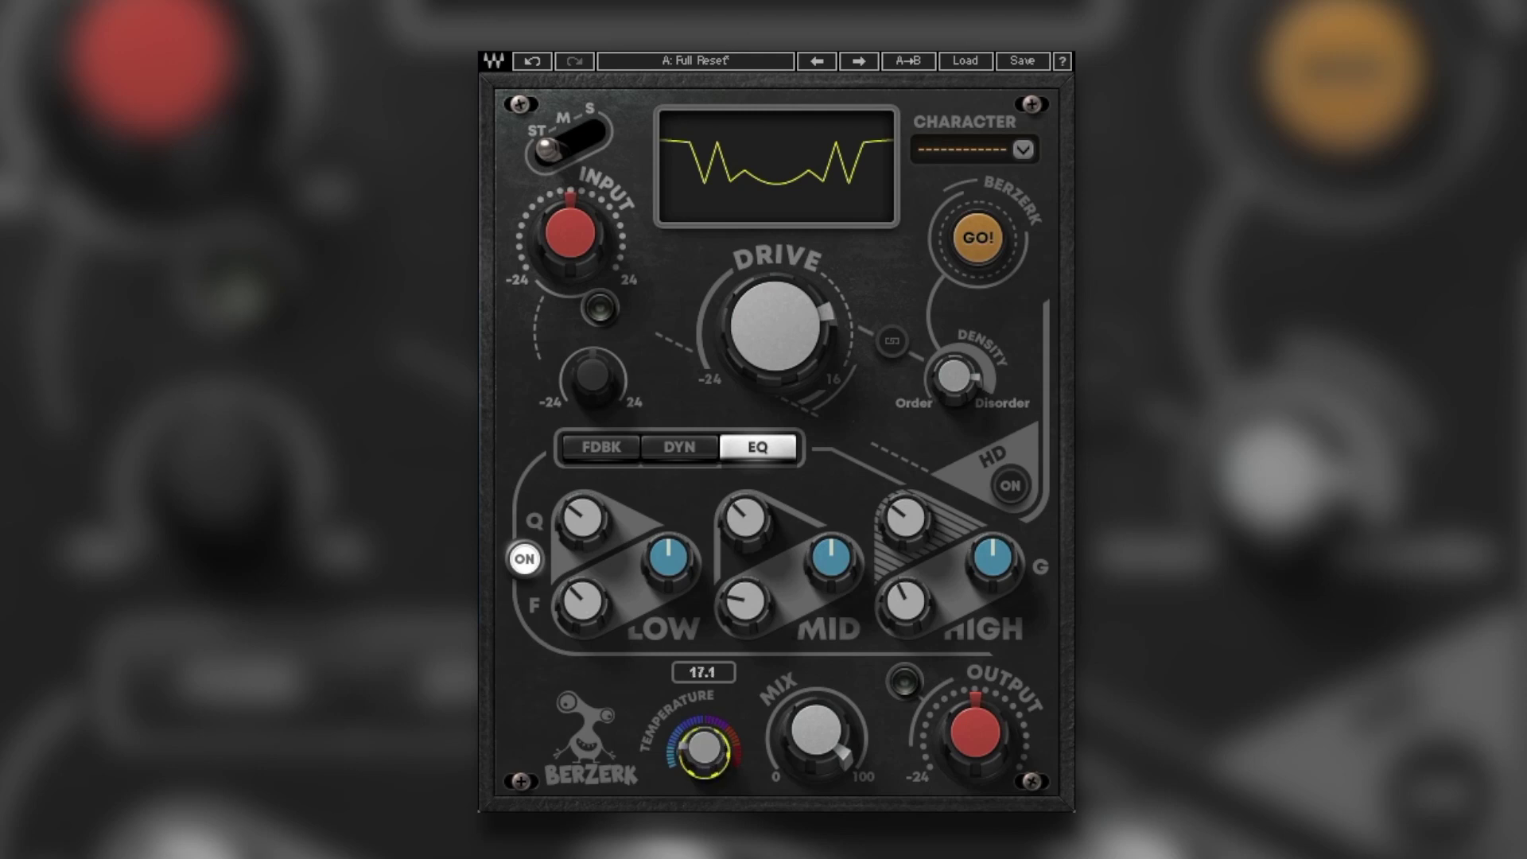
pyautogui.click(714, 732)
pyautogui.moveTo(824, 743)
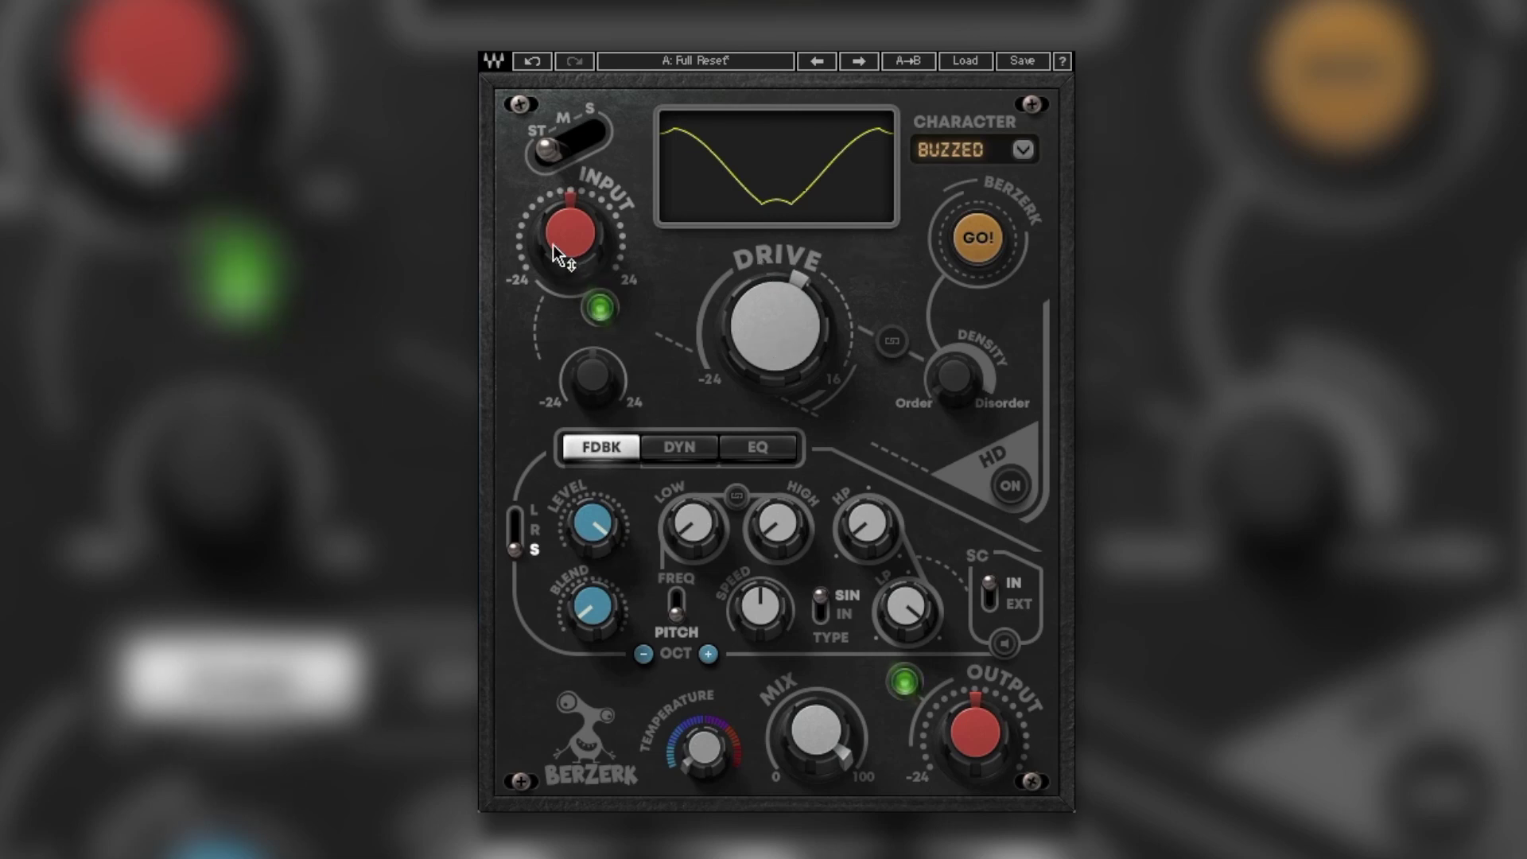
# Raise the Input level, lower the Output level slightly and set the Drive to 5.3
pyautogui.moveTo(561, 253); pyautogui.dragTo(561, 206)
pyautogui.moveTo(977, 736); pyautogui.dragTo(977, 756)
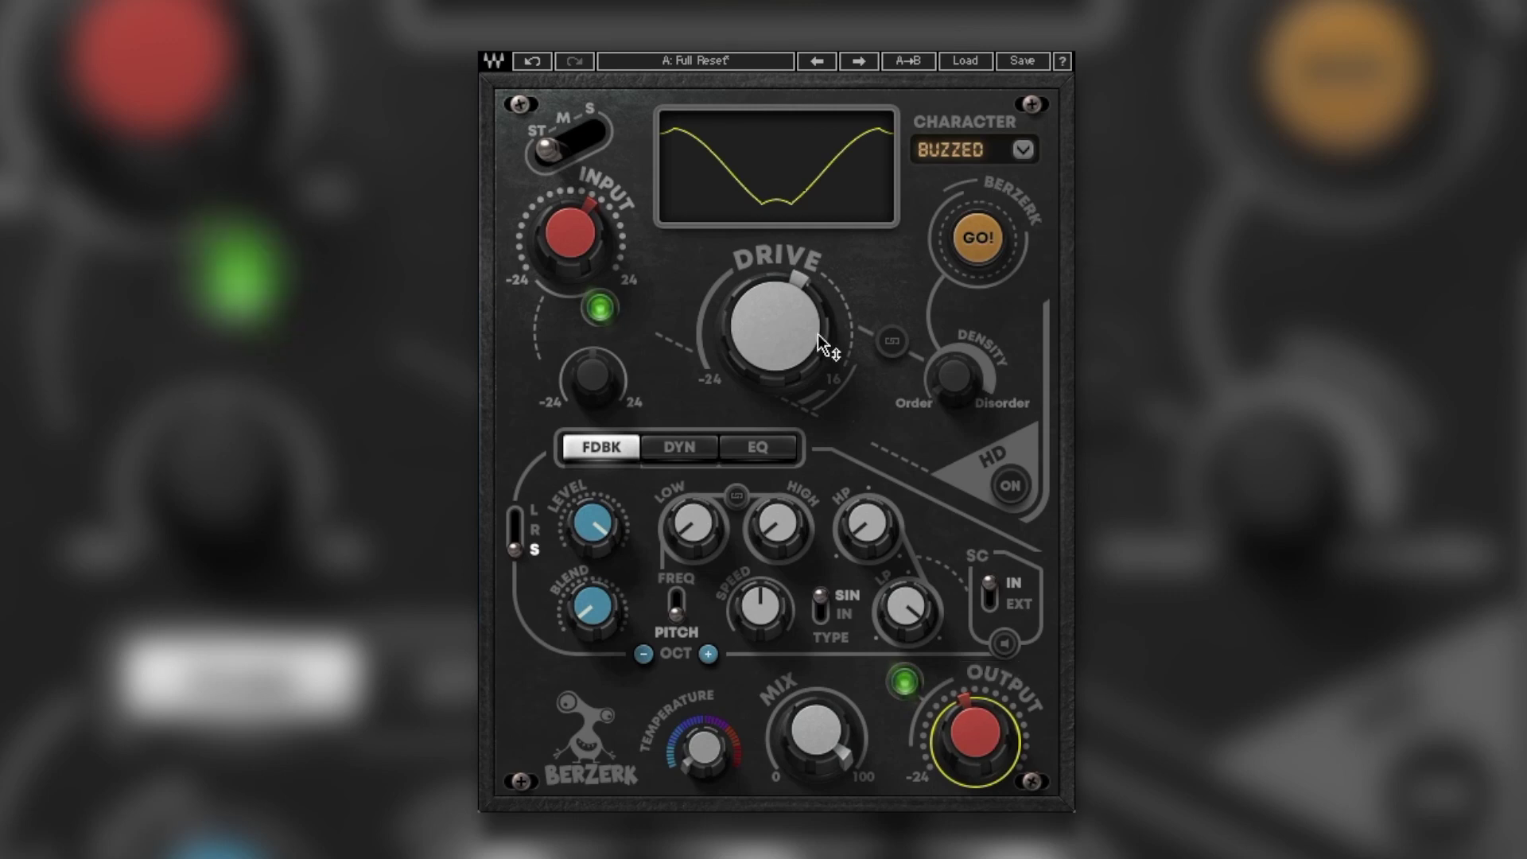
pyautogui.moveTo(824, 346); pyautogui.dragTo(824, 327)
pyautogui.moveTo(829, 323)
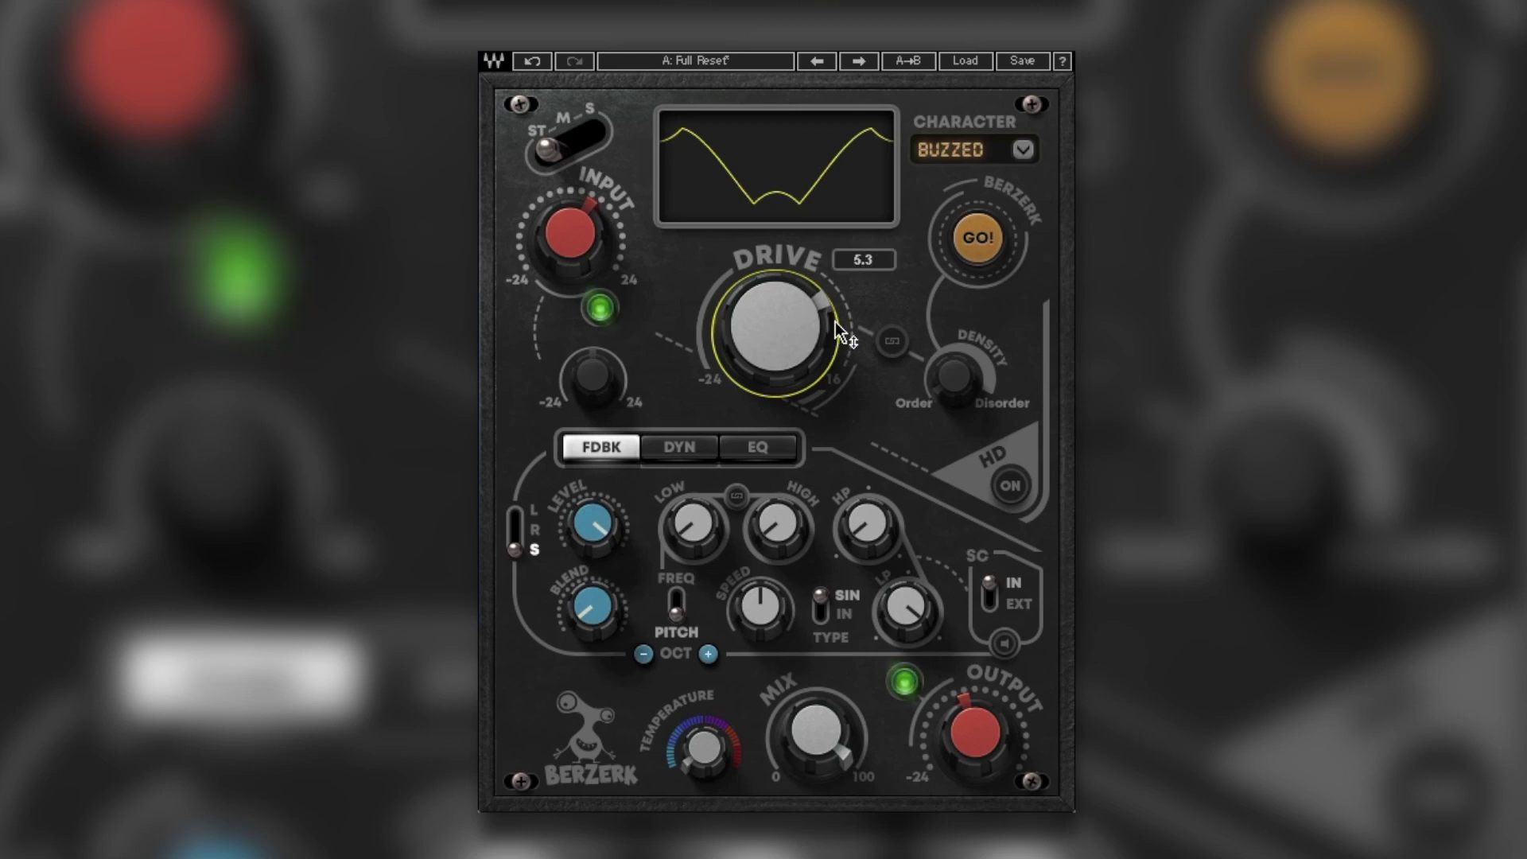
# Apply a Berzerk variation to the Buzzed curve, raise its Density slightly and set the Drive to -4.5
pyautogui.click(980, 246)
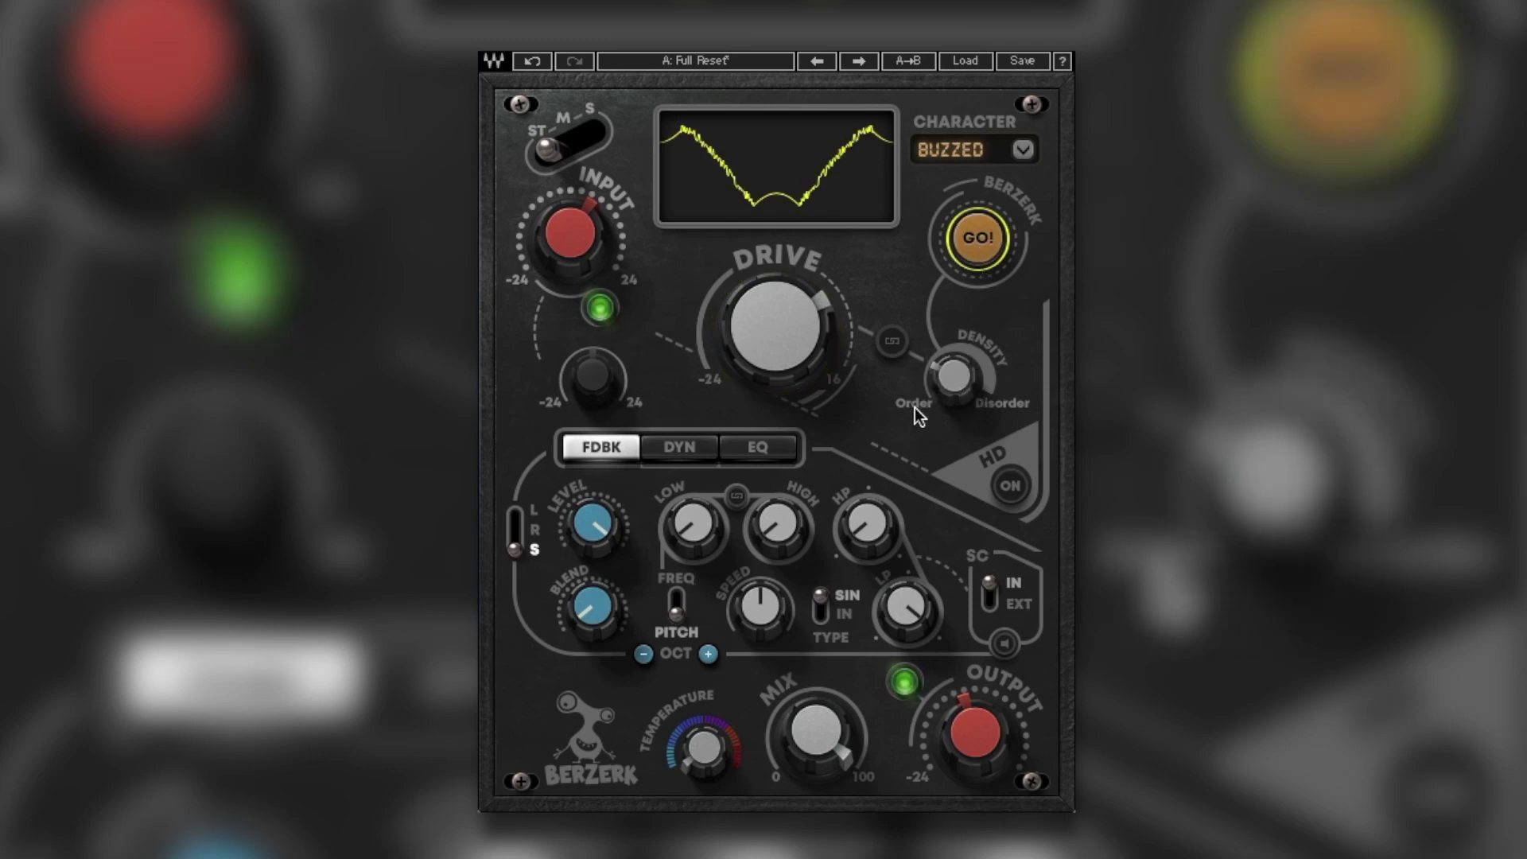
pyautogui.moveTo(957, 381); pyautogui.dragTo(957, 372)
pyautogui.moveTo(761, 341)
pyautogui.mouseDown()
pyautogui.moveTo(760, 374)
pyautogui.moveTo(765, 316)
pyautogui.mouseUp()
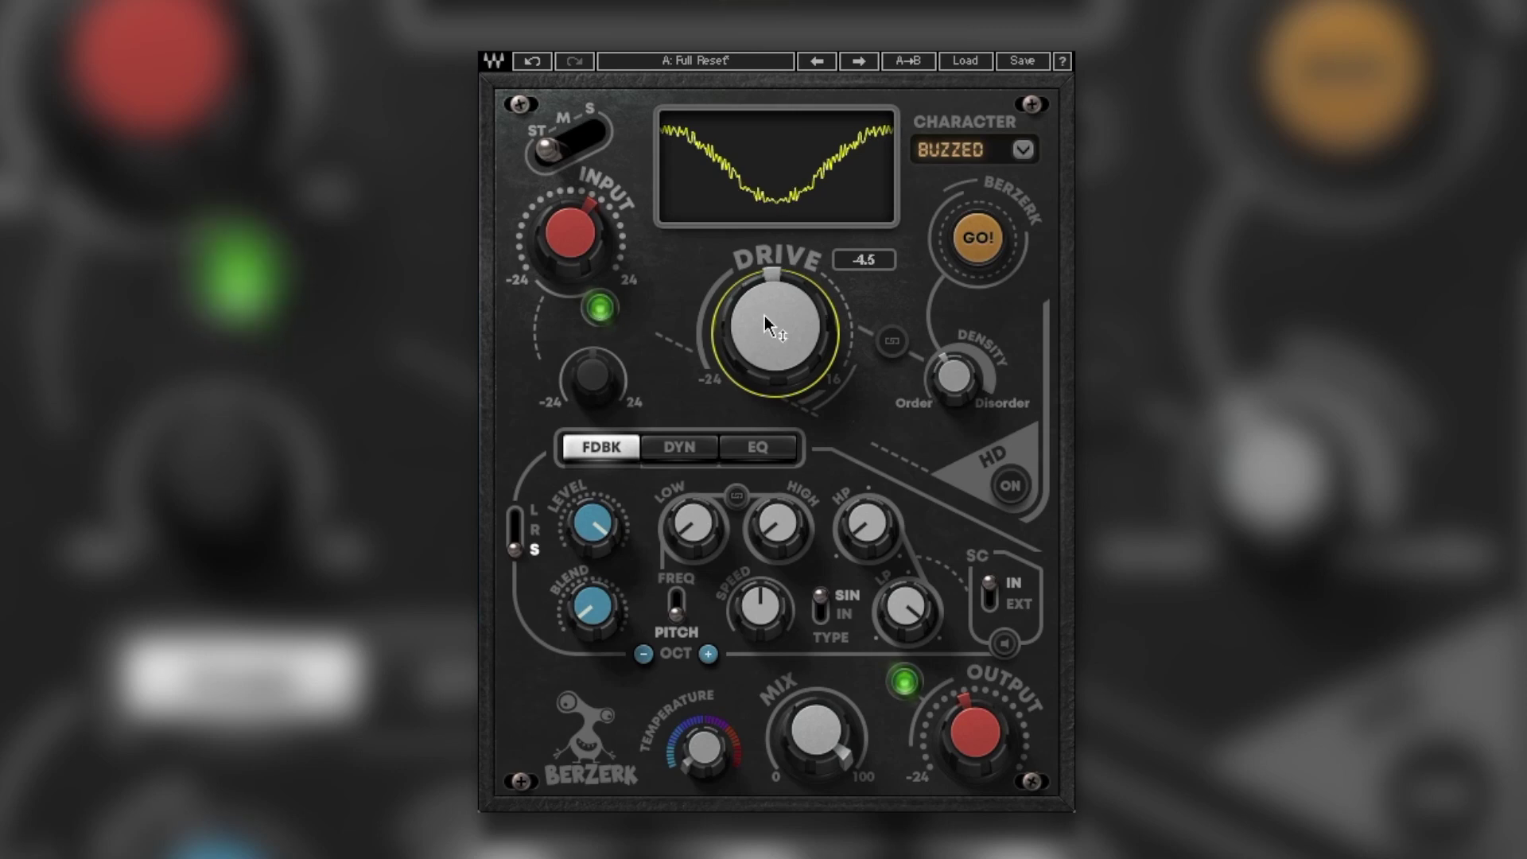
# Link the Drive with the Density and lower the linked Drive
pyautogui.click(891, 342)
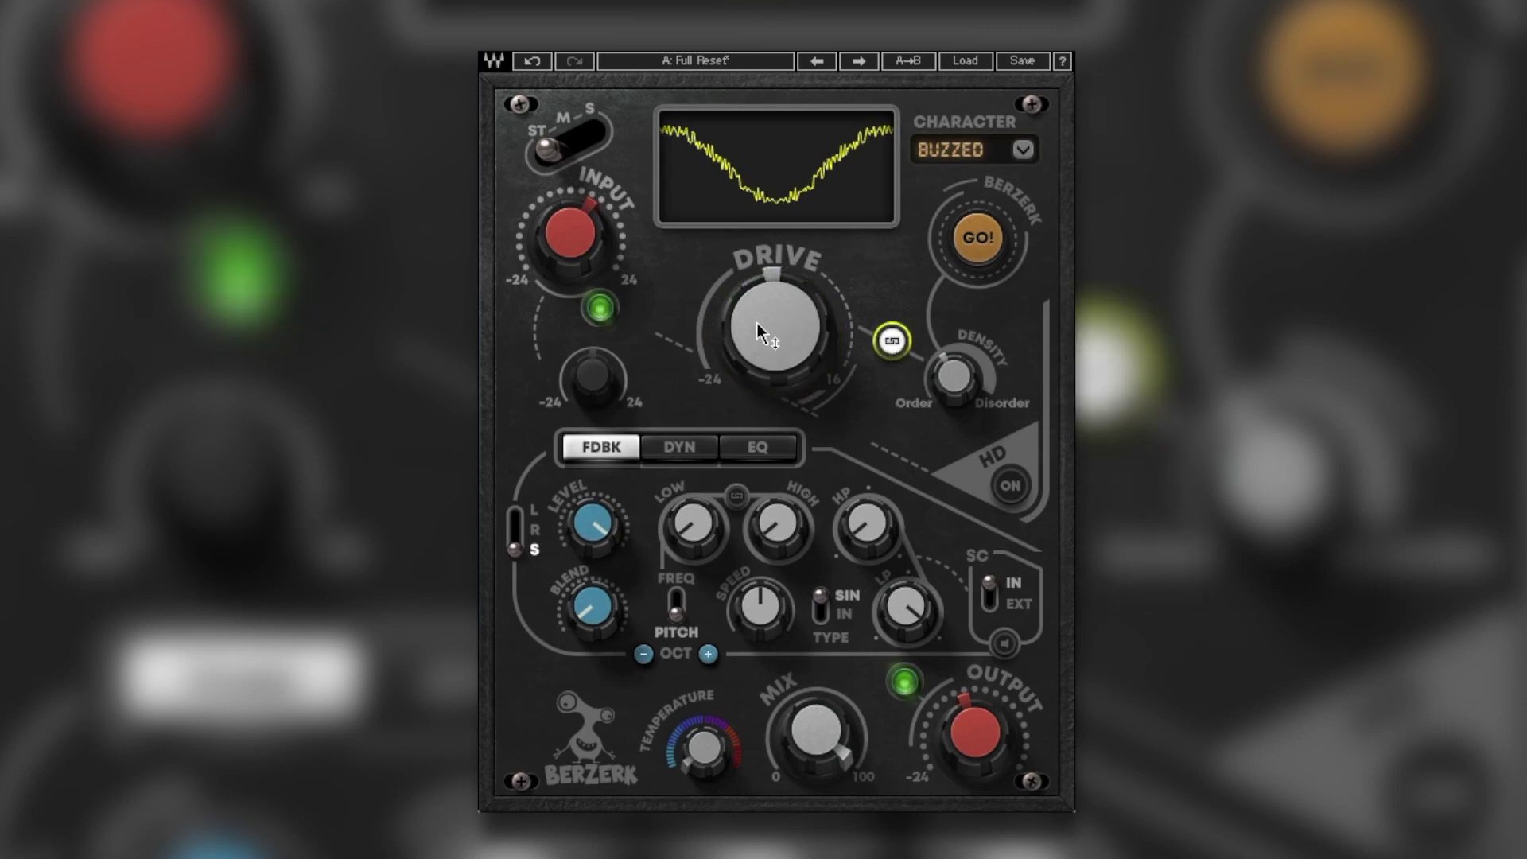
pyautogui.moveTo(777, 331)
pyautogui.mouseDown()
pyautogui.moveTo(778, 353)
pyautogui.moveTo(770, 302)
pyautogui.mouseUp()
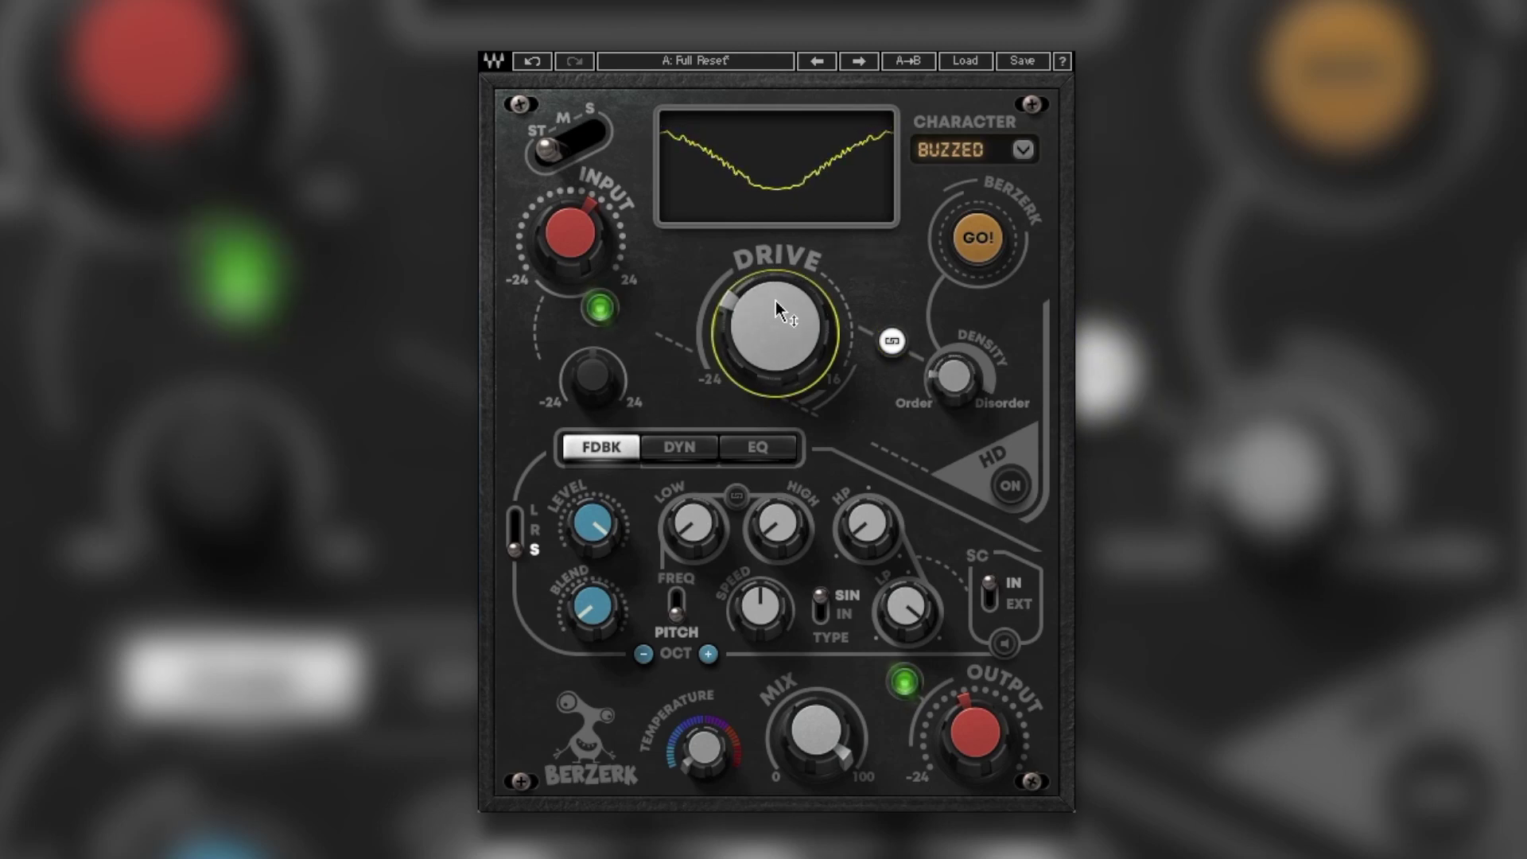
pyautogui.moveTo(789, 302)
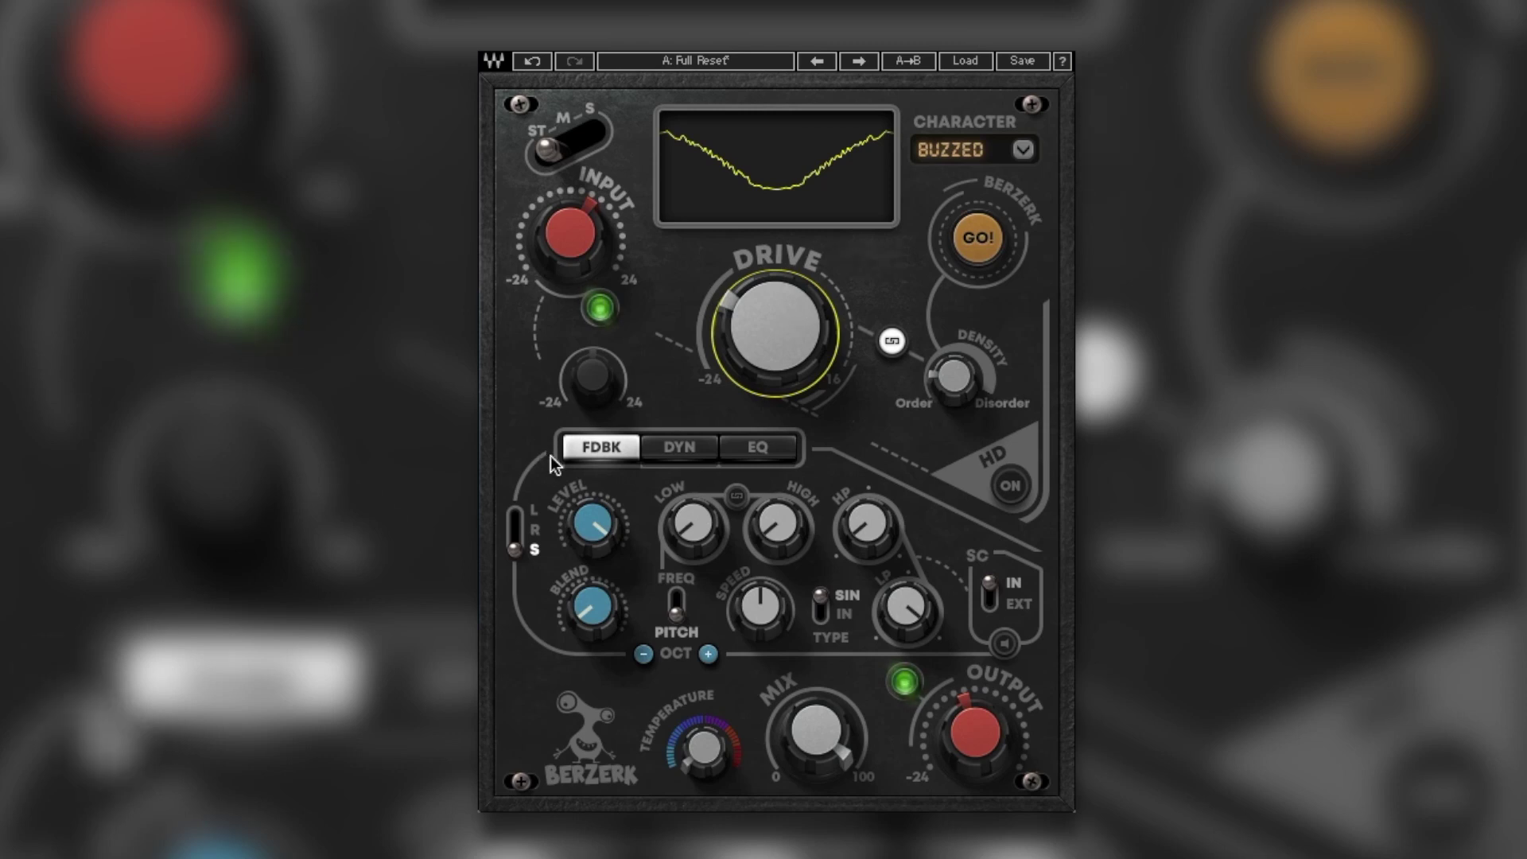
# Sweep the Mix down and return it to full, and sweep the Temperature up to 82.2 and back down
pyautogui.moveTo(818, 762)
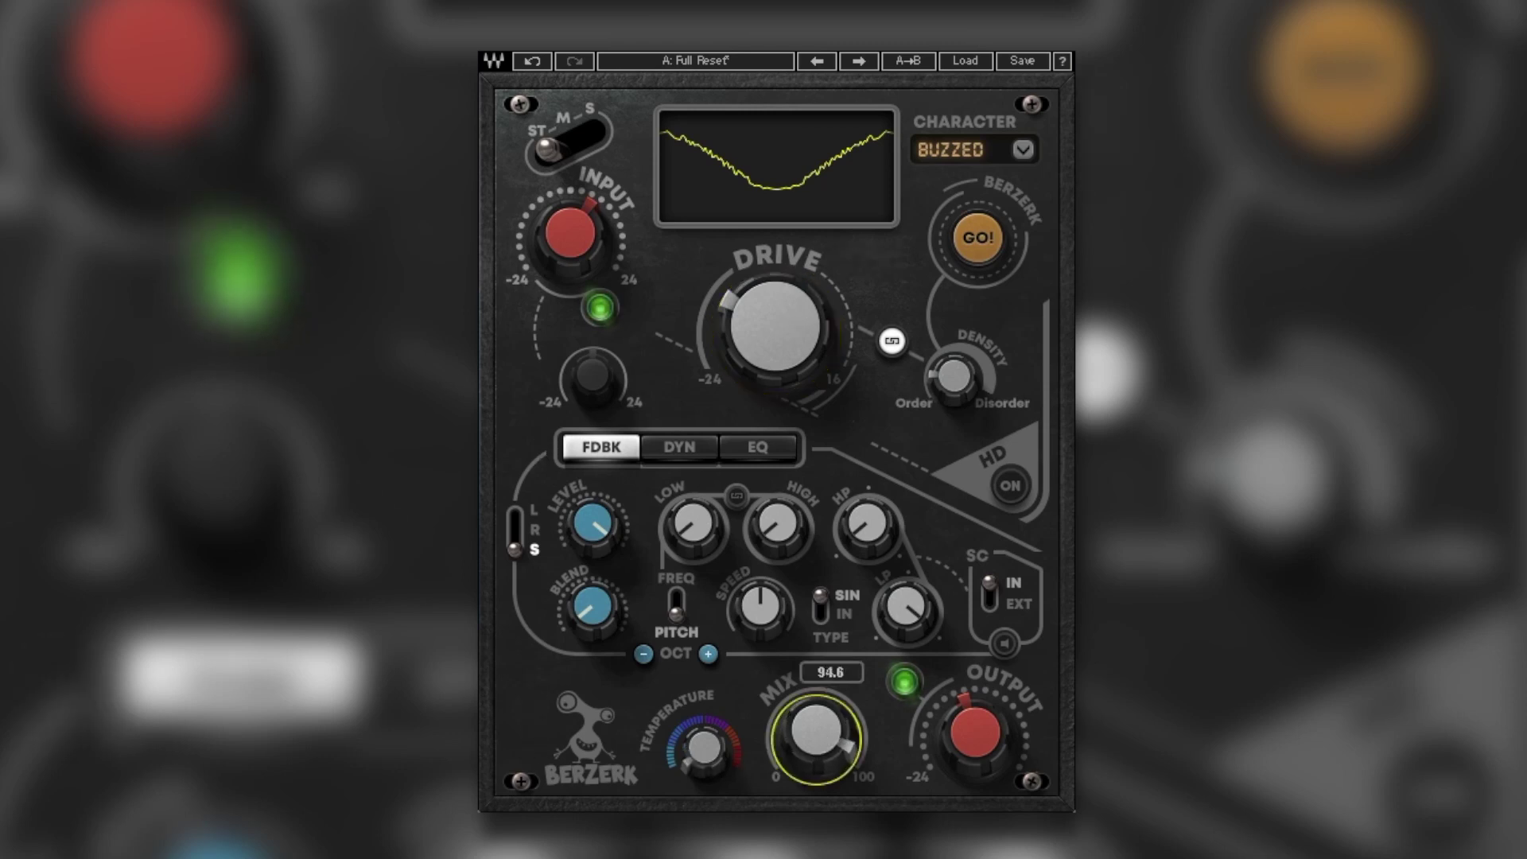
pyautogui.moveTo(818, 763); pyautogui.dragTo(794, 727)
pyautogui.moveTo(704, 746); pyautogui.dragTo(703, 704)
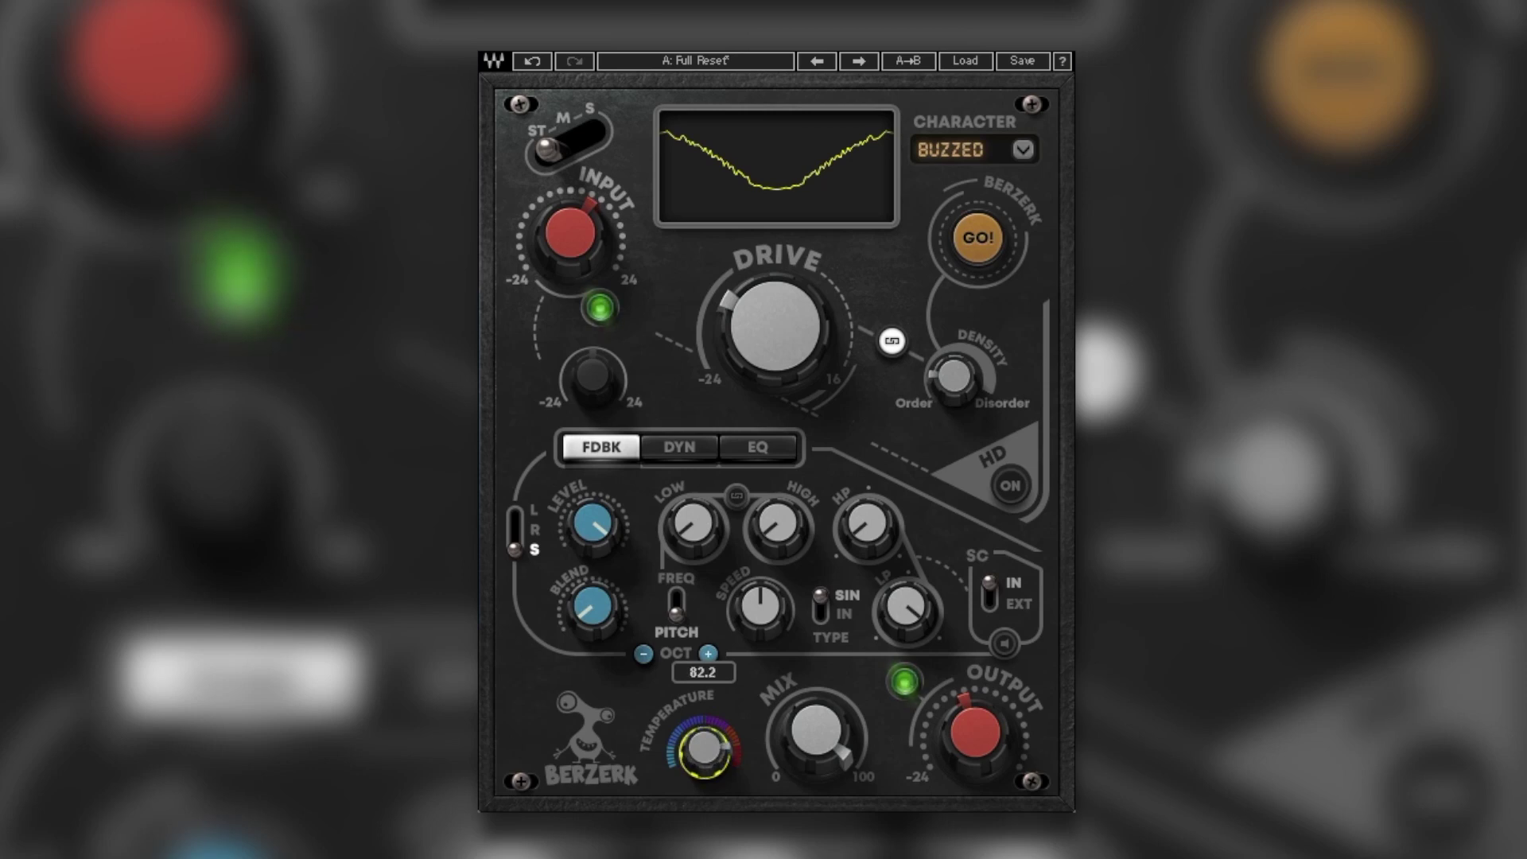
pyautogui.moveTo(703, 717); pyautogui.dragTo(704, 784)
pyautogui.moveTo(703, 783); pyautogui.dragTo(703, 800)
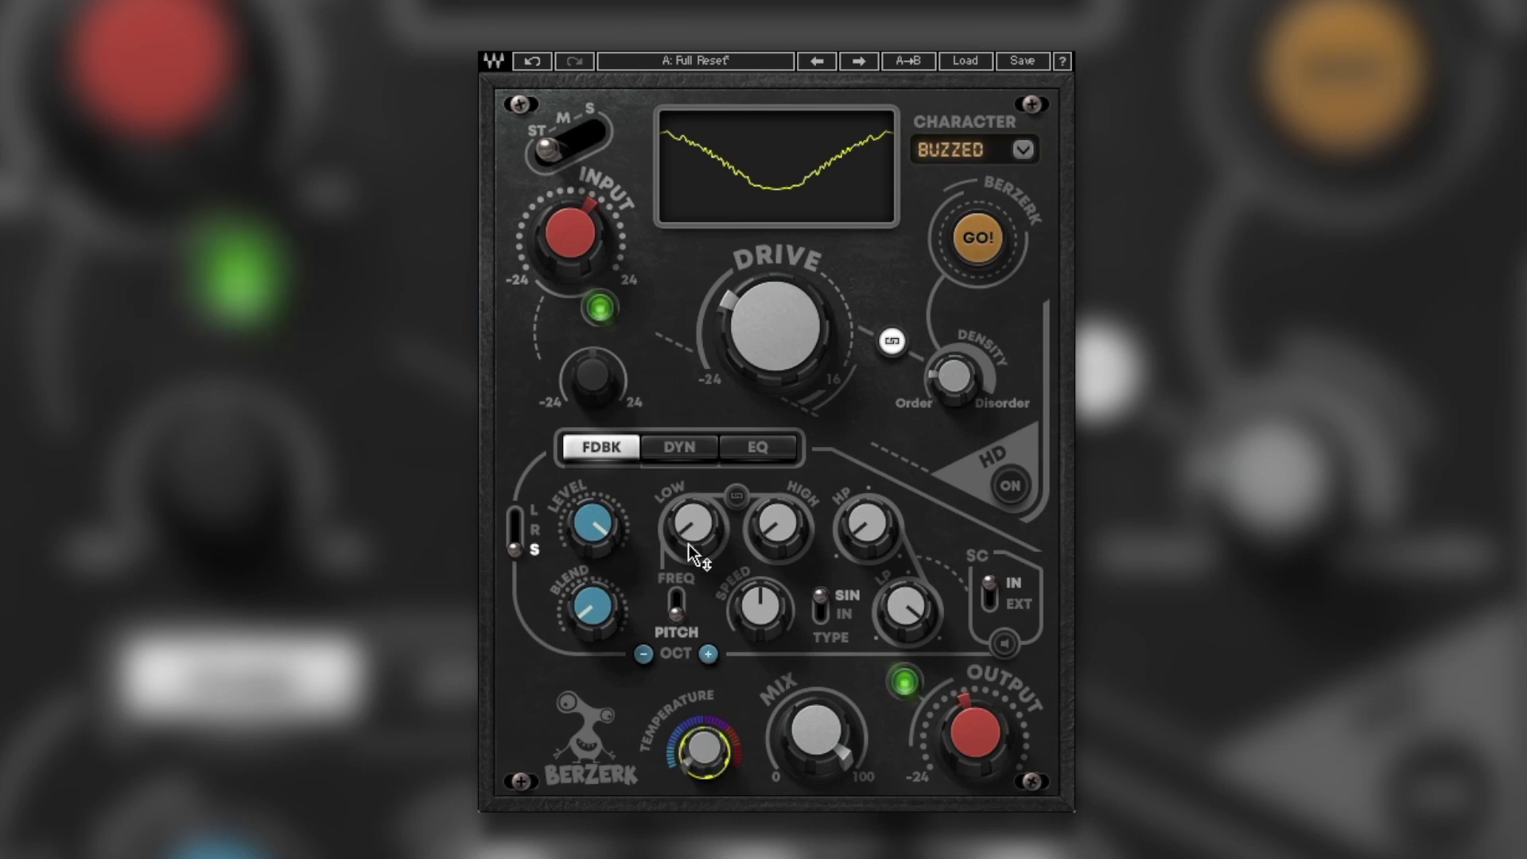
# In the feedback section, turn up the Low and High pitch controls and raise the Blend moderately
pyautogui.click(650, 449)
pyautogui.click(589, 447)
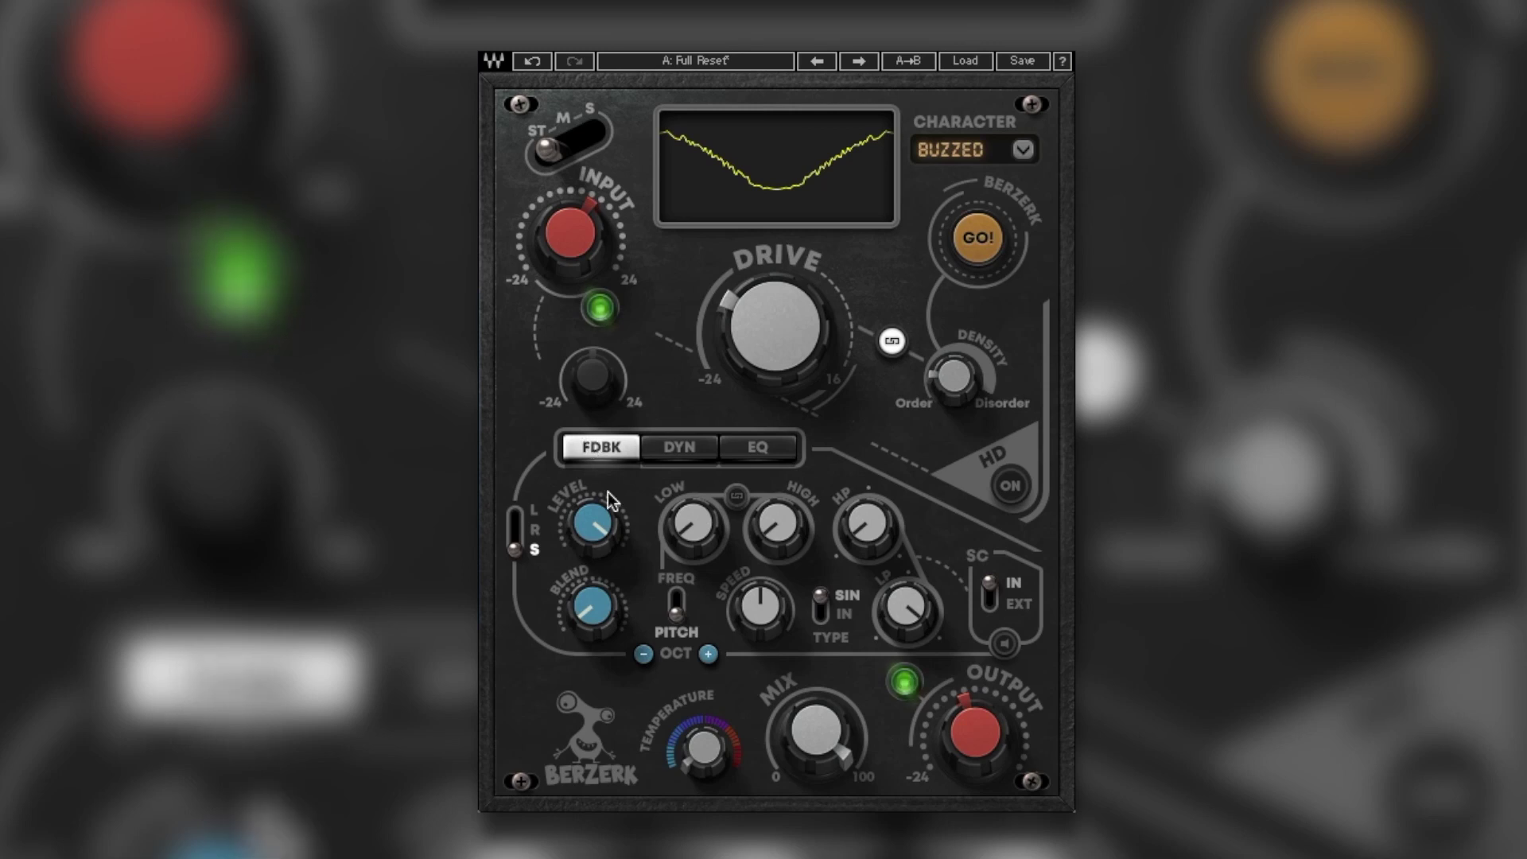
pyautogui.moveTo(603, 629); pyautogui.dragTo(603, 611)
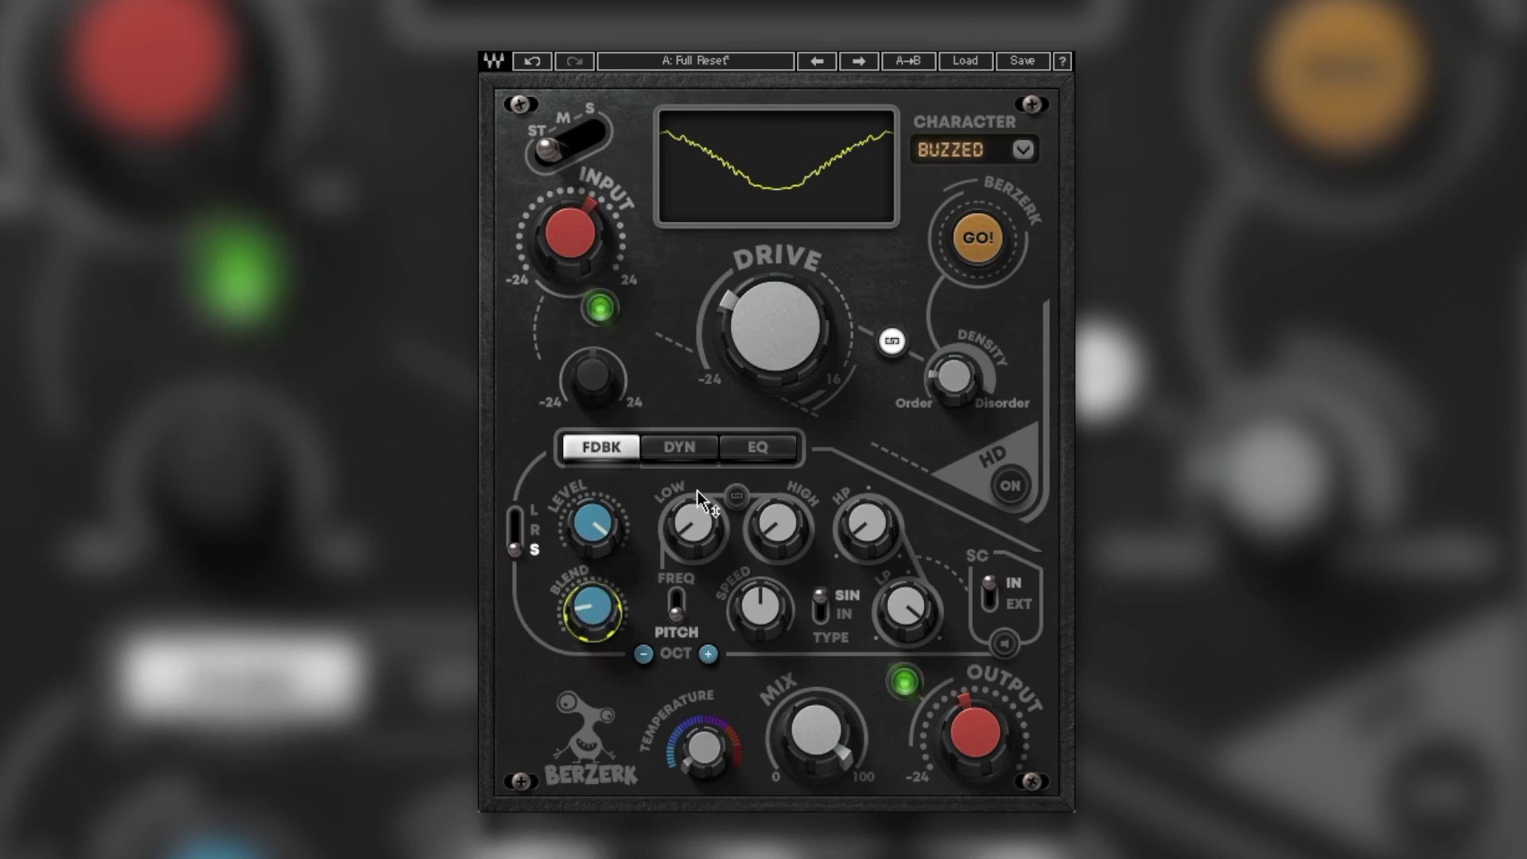
pyautogui.moveTo(700, 499); pyautogui.dragTo(778, 512)
pyautogui.rightClick(607, 599)
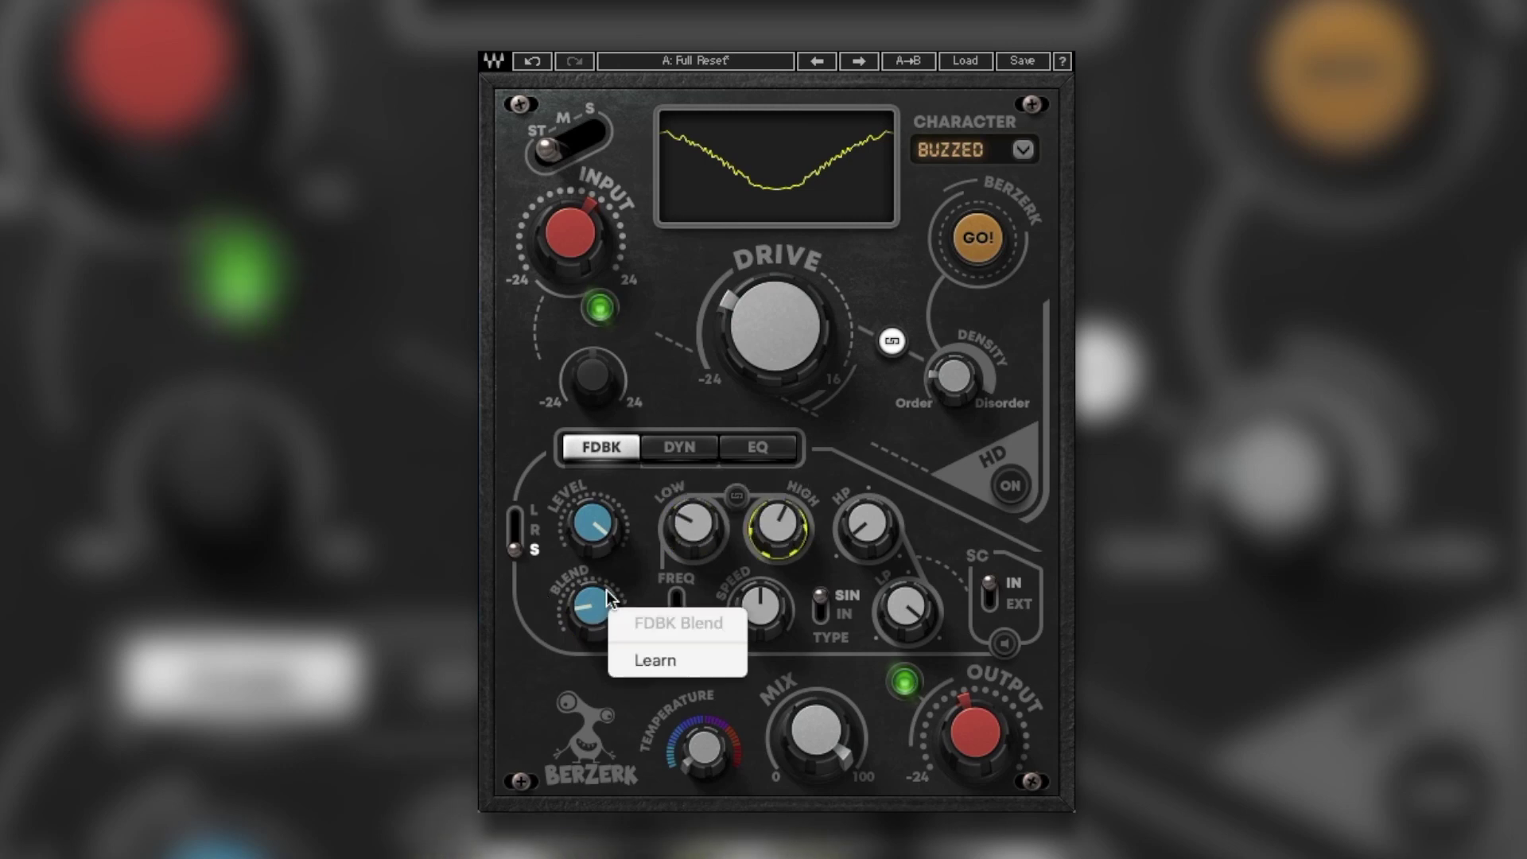
pyautogui.moveTo(603, 605); pyautogui.dragTo(603, 594)
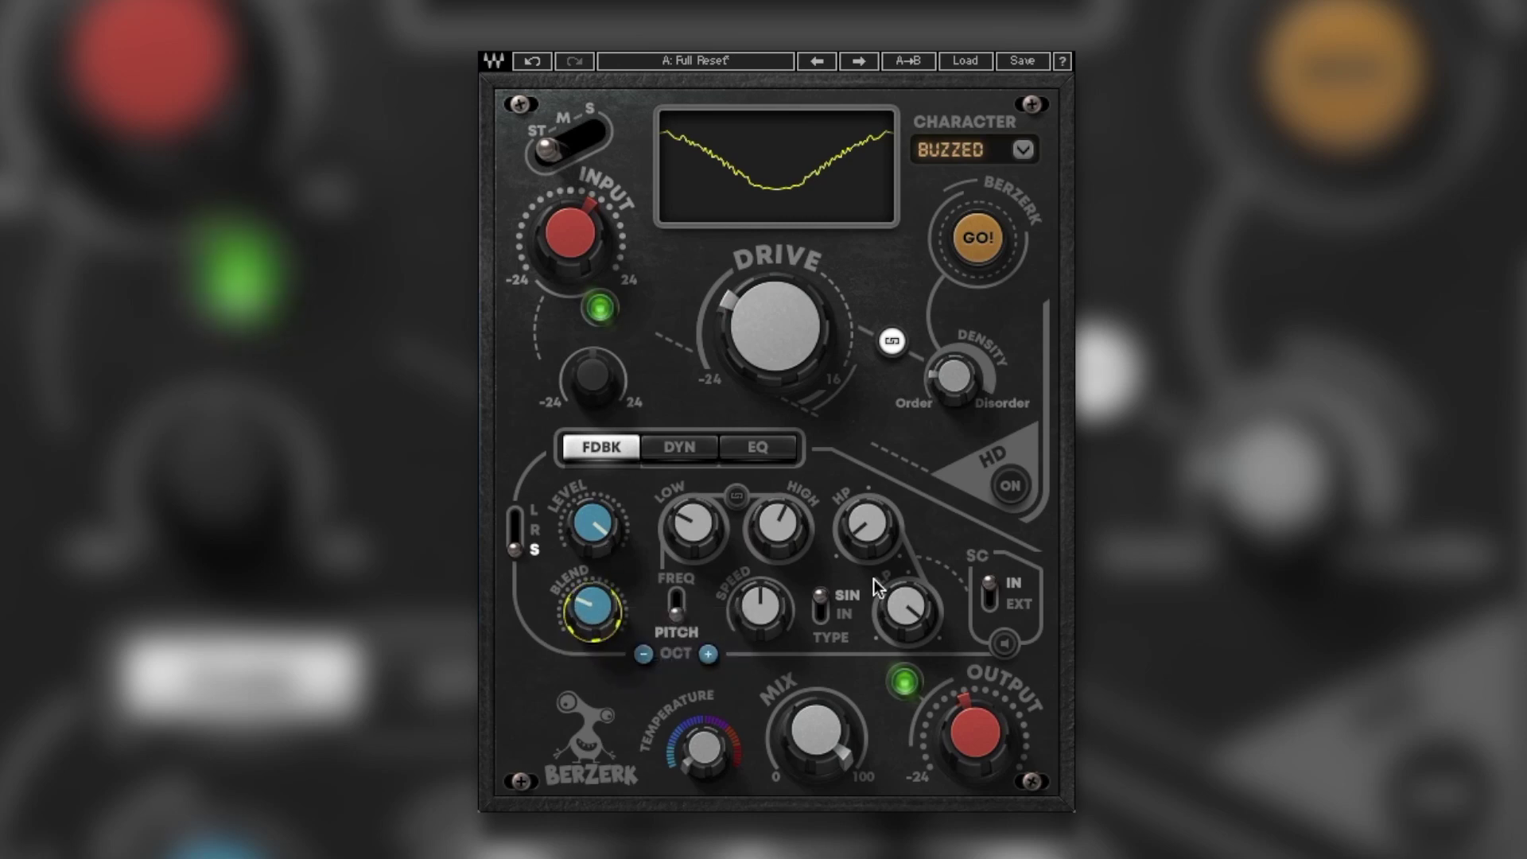
# Narrow the feedback by raising its HP filter and lowering its LP filter, and raise the linked Low and High pitches with Low at G
pyautogui.moveTo(867, 525); pyautogui.dragTo(867, 517)
pyautogui.moveTo(939, 598); pyautogui.dragTo(938, 612)
pyautogui.click(736, 497)
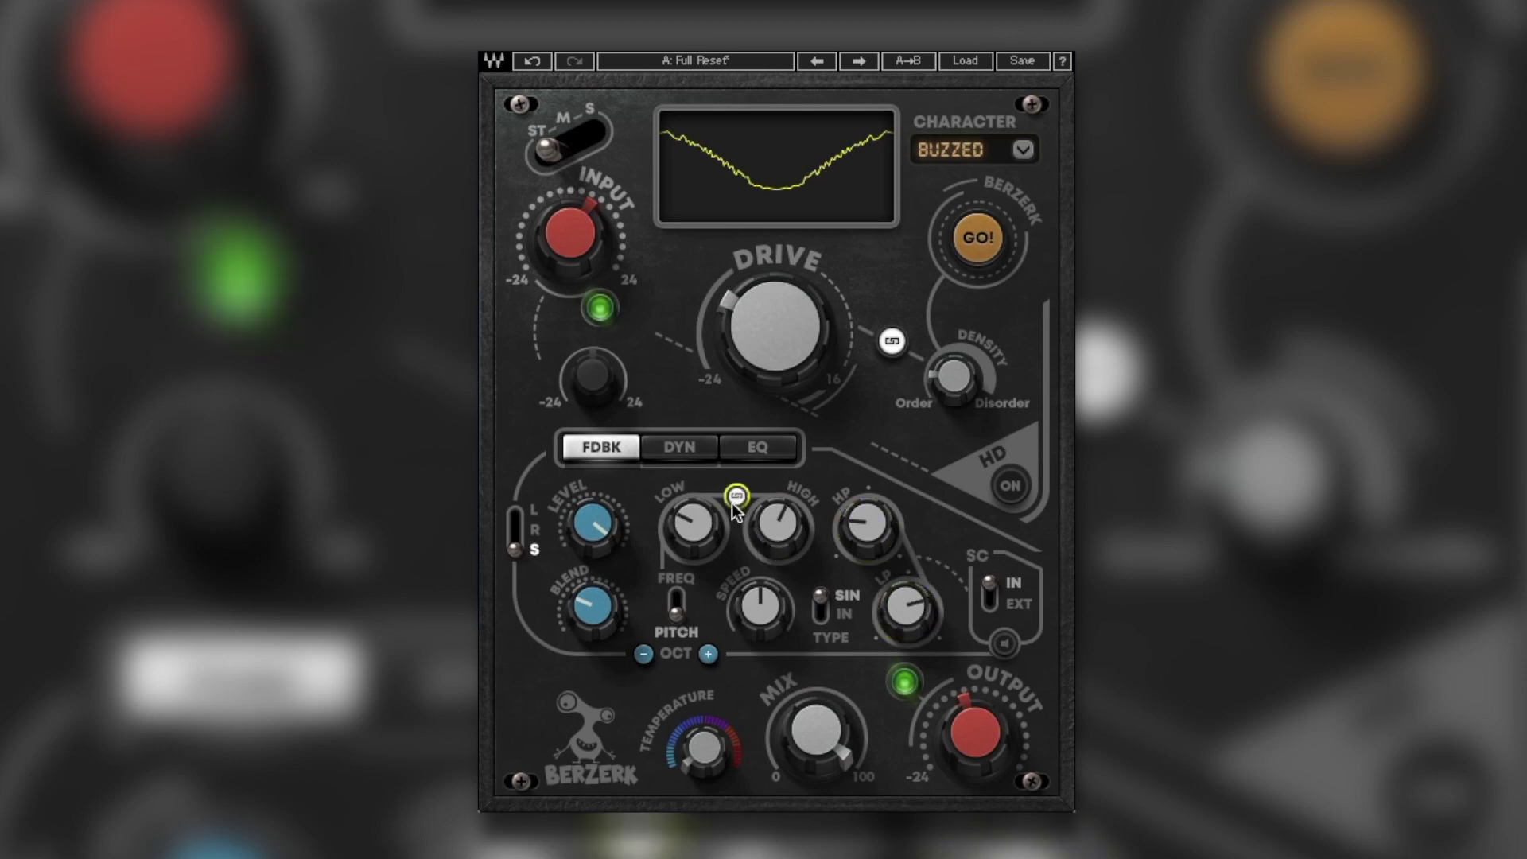
pyautogui.moveTo(692, 527); pyautogui.dragTo(692, 506)
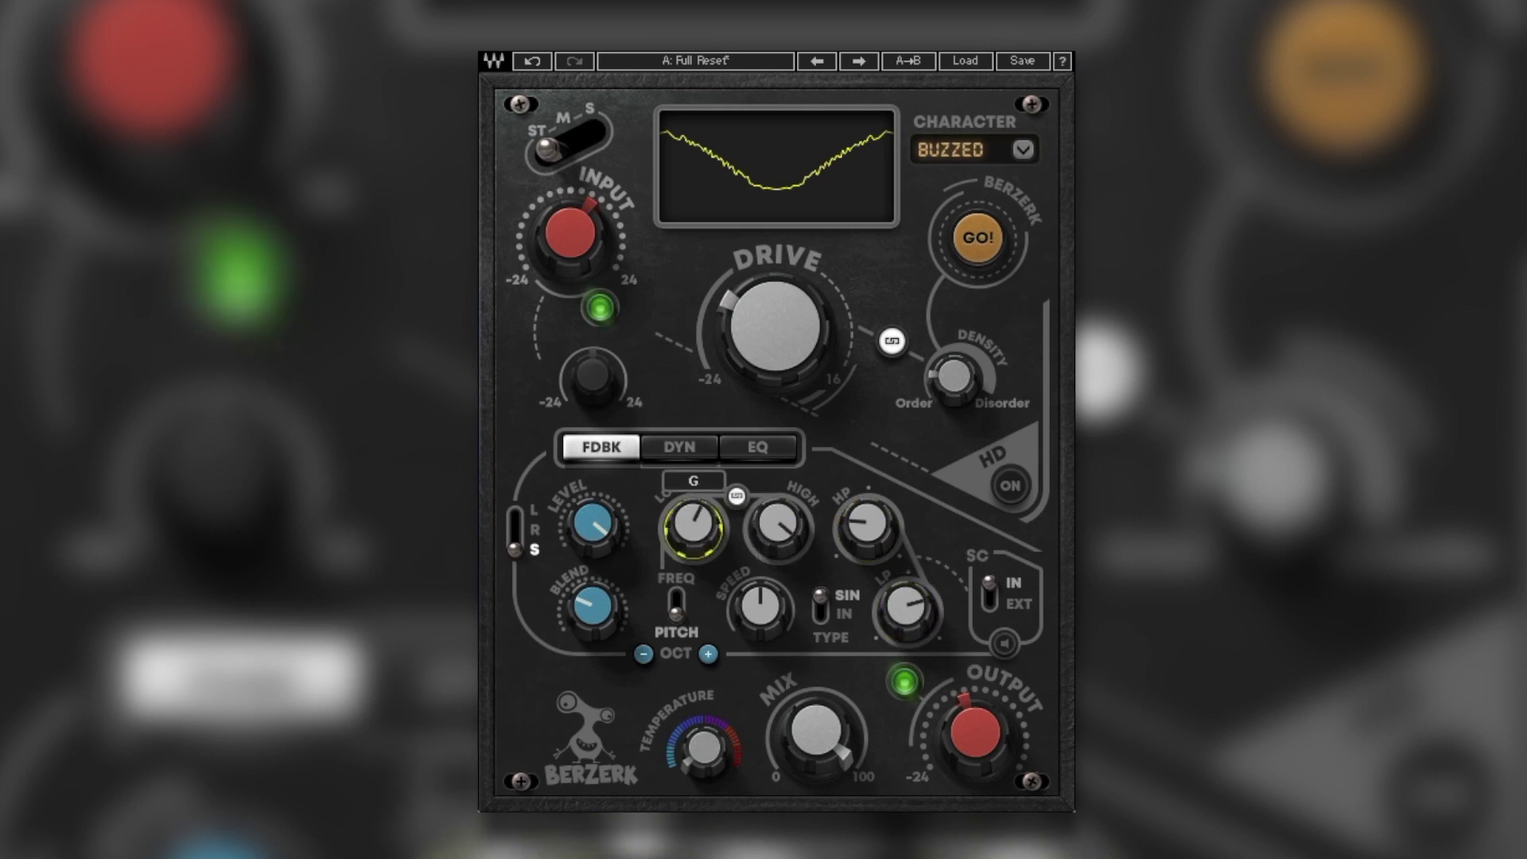
# Raise the feedback Blend to 55.1 and bring it back down to a low amount
pyautogui.moveTo(593, 606); pyautogui.dragTo(592, 596)
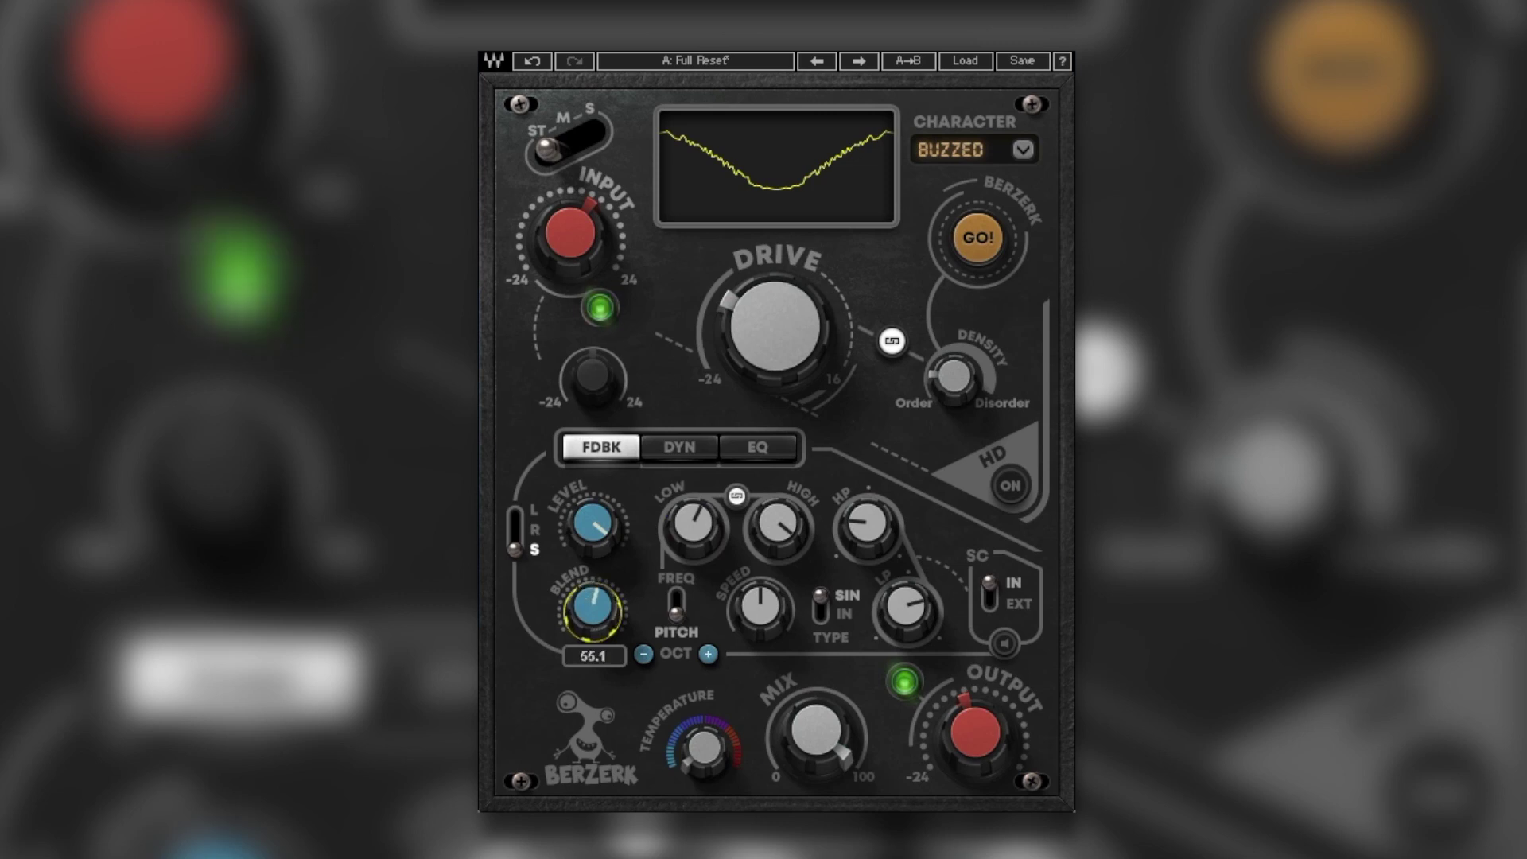
pyautogui.moveTo(592, 597); pyautogui.dragTo(592, 619)
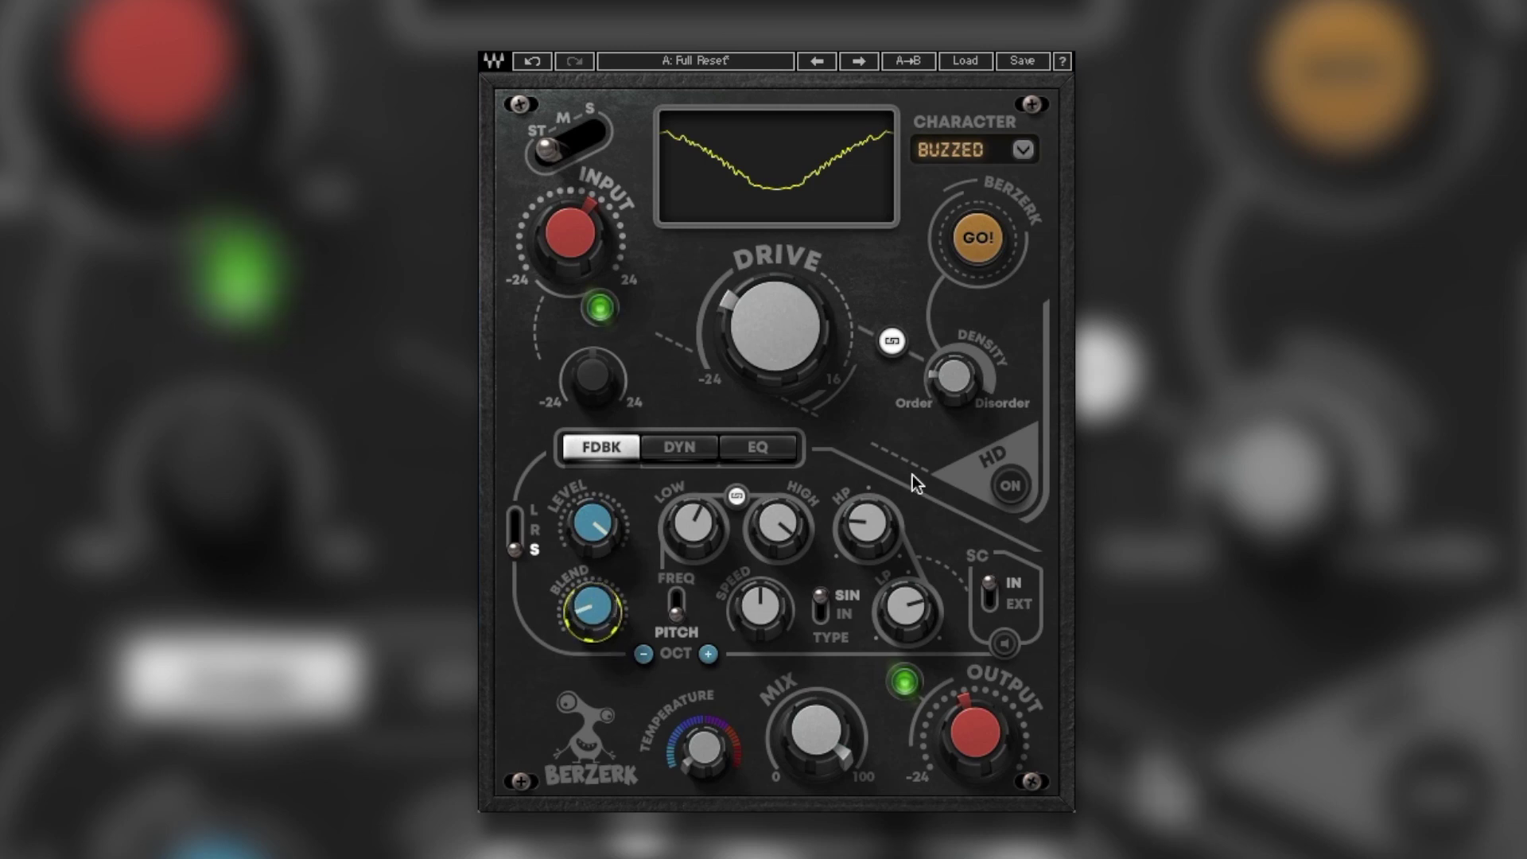
# In the EQ section, cut the High band's gain and boost the Low band by 6.80 at 152 Hz
pyautogui.click(760, 447)
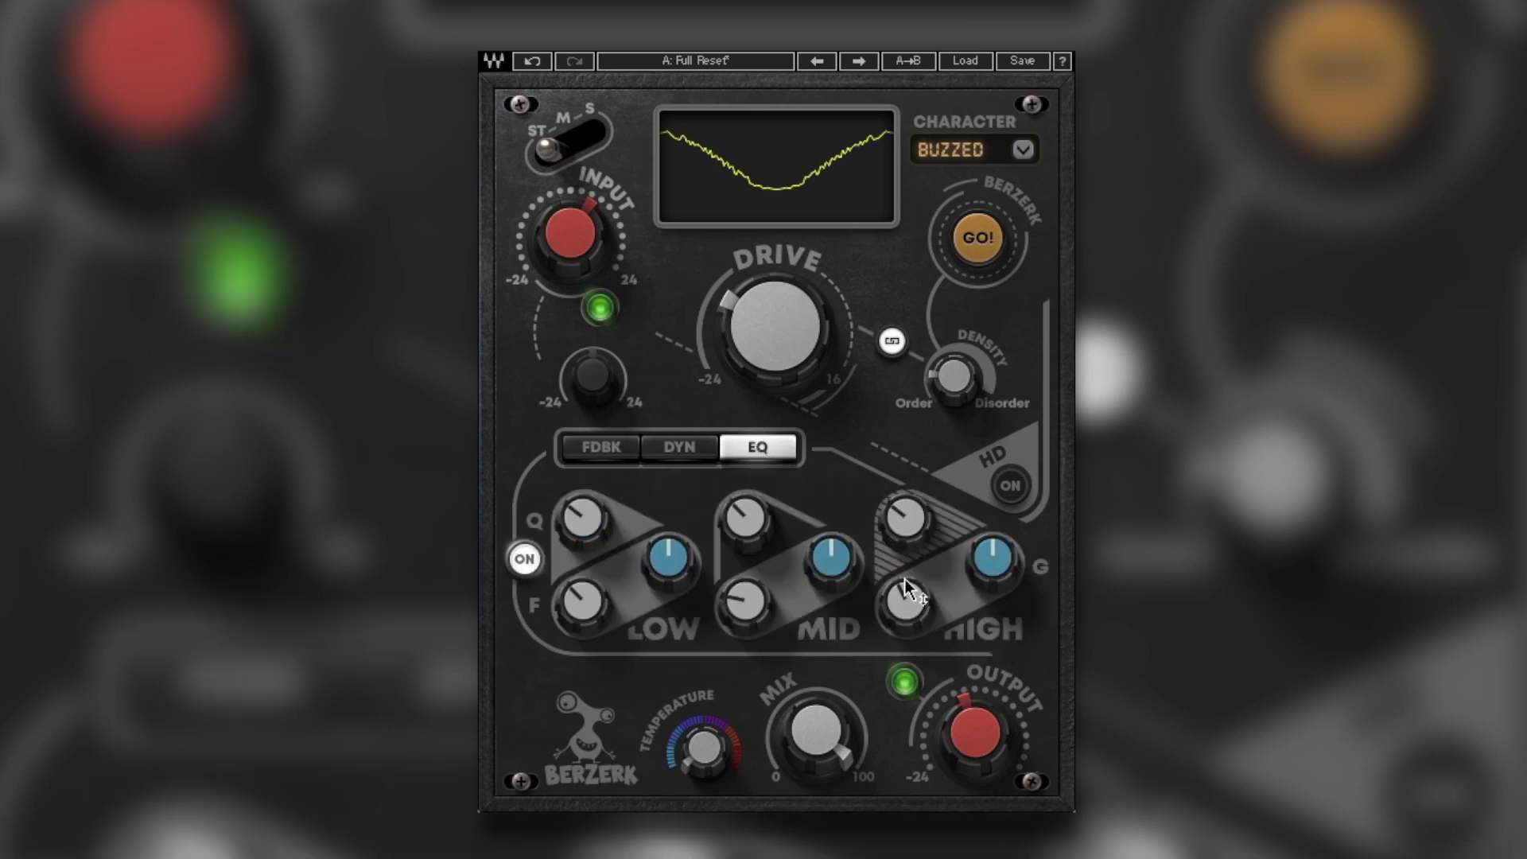
pyautogui.moveTo(993, 559)
pyautogui.mouseDown()
pyautogui.moveTo(993, 534)
pyautogui.moveTo(993, 565)
pyautogui.moveTo(979, 557)
pyautogui.mouseUp()
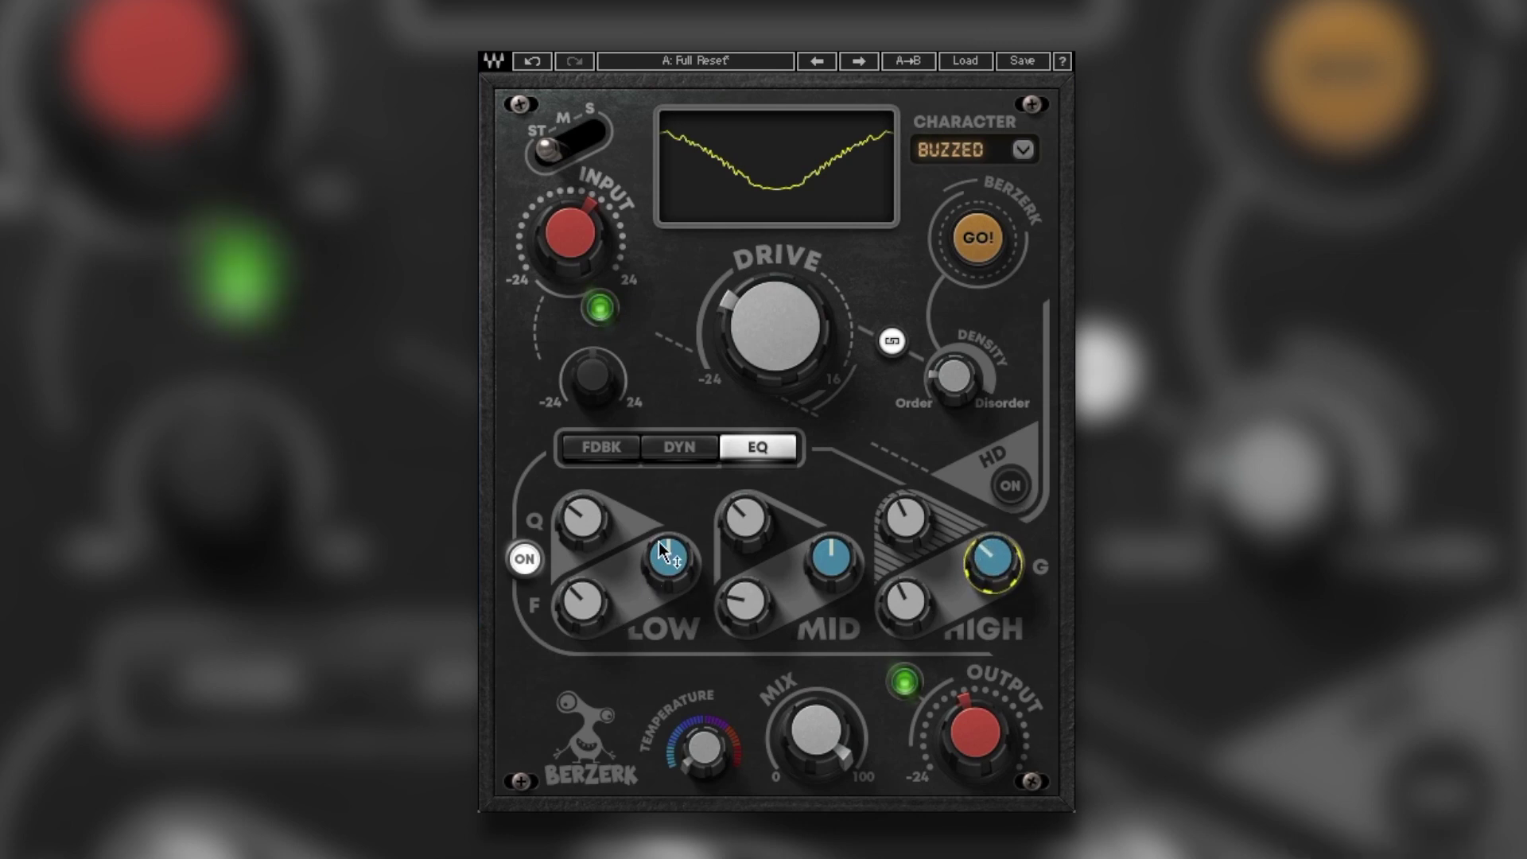
pyautogui.moveTo(658, 541); pyautogui.dragTo(659, 525)
pyautogui.moveTo(582, 603); pyautogui.dragTo(582, 598)
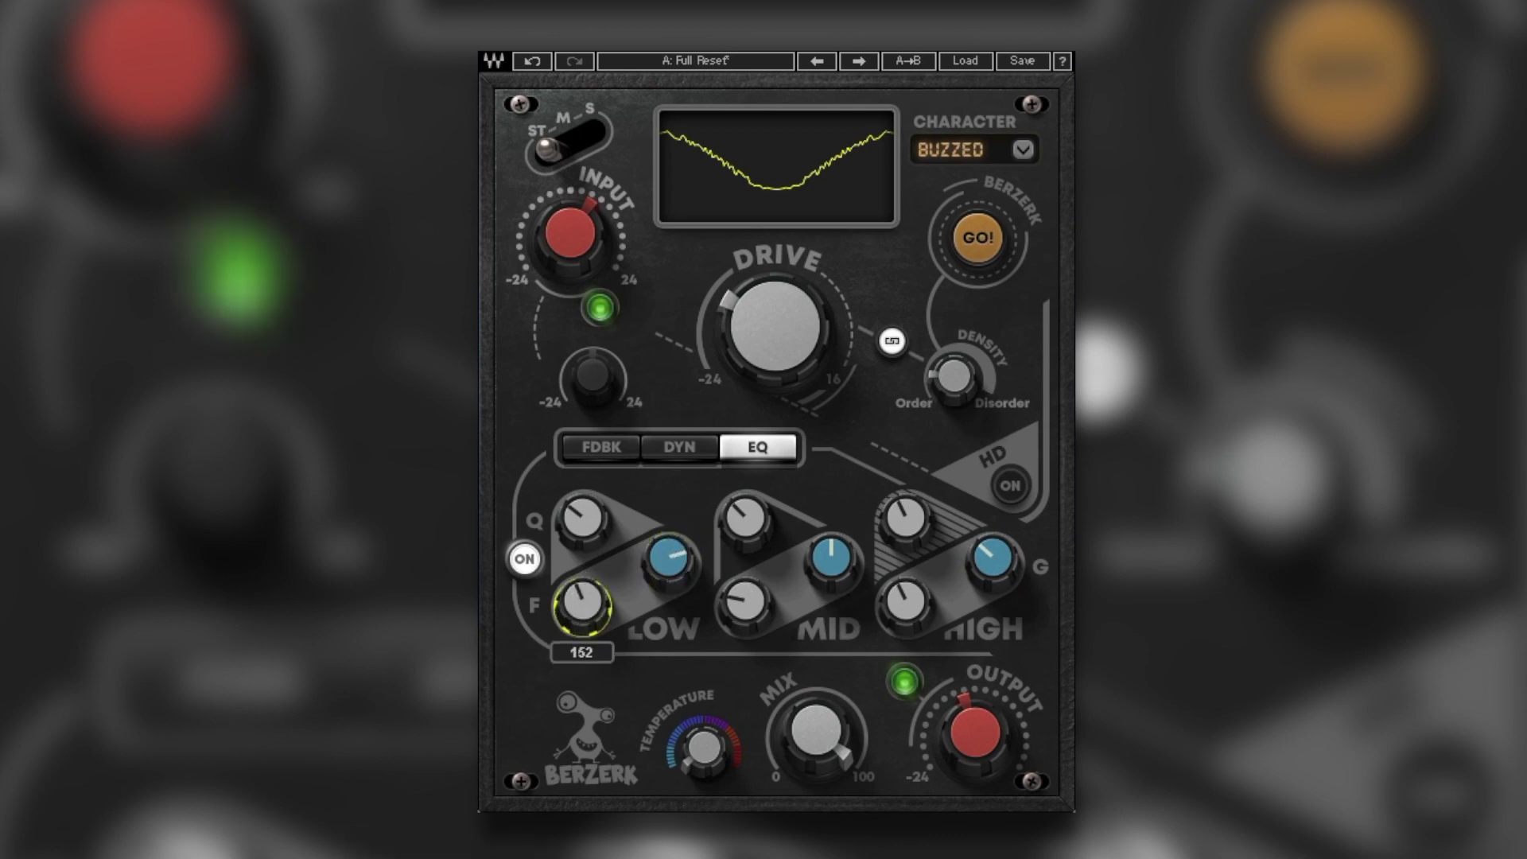
pyautogui.click(667, 560)
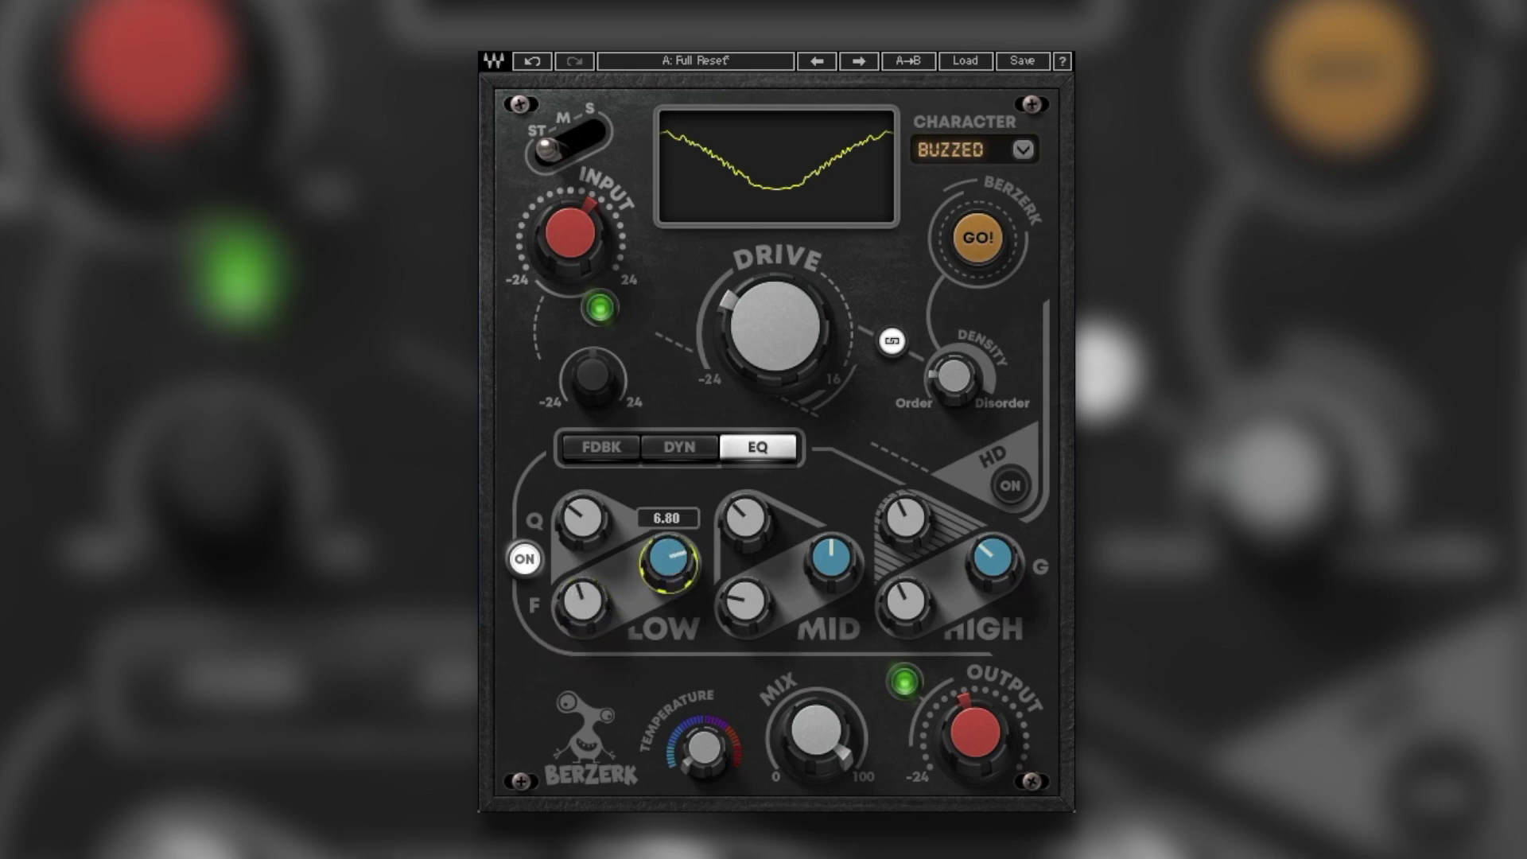
# Lower the feedback Blend to 1.3
pyautogui.click(598, 447)
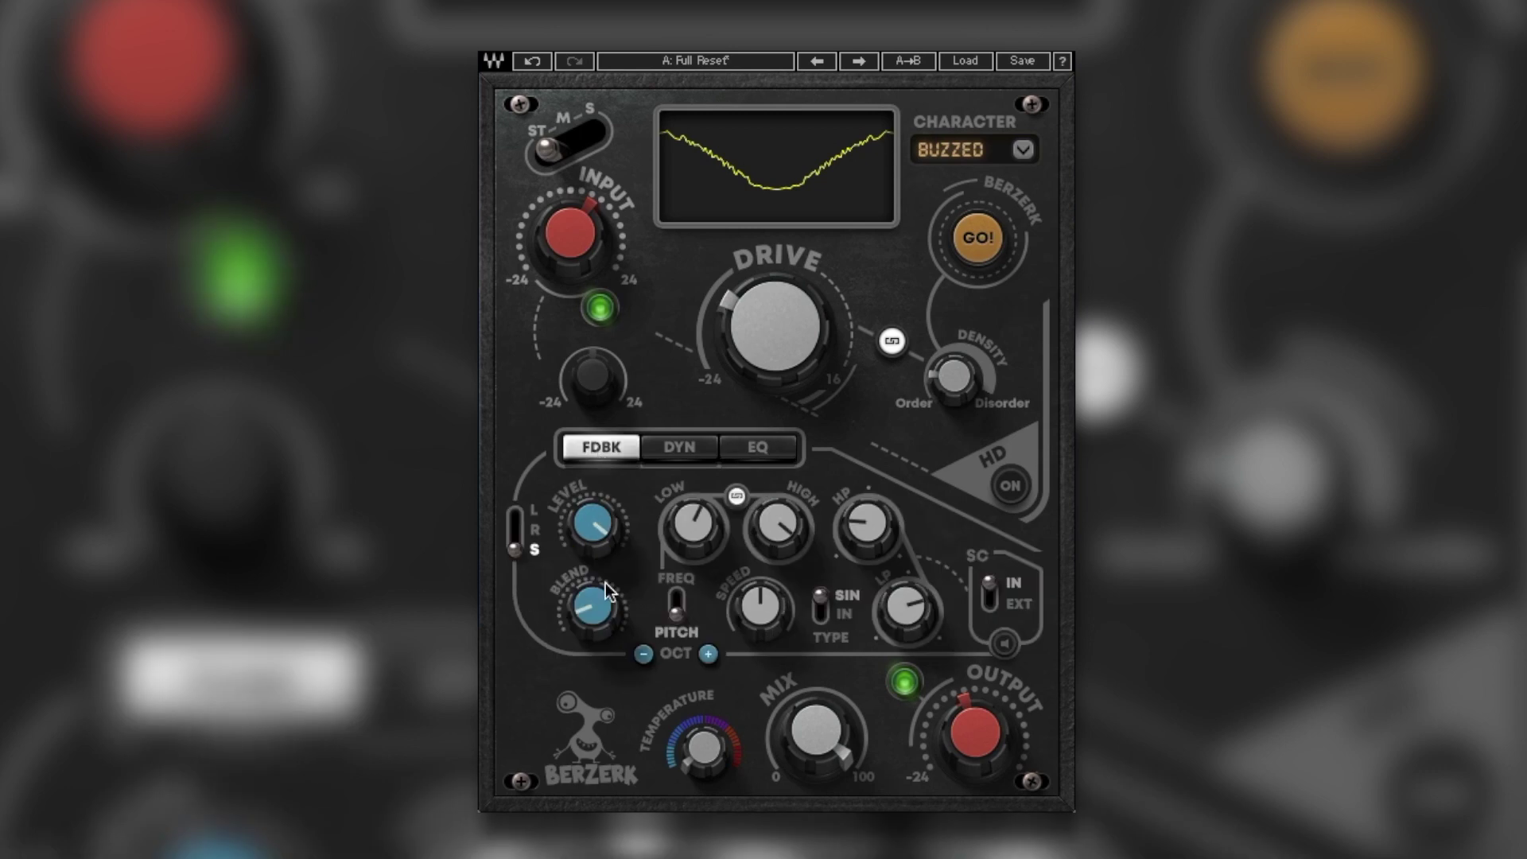
pyautogui.click(608, 591)
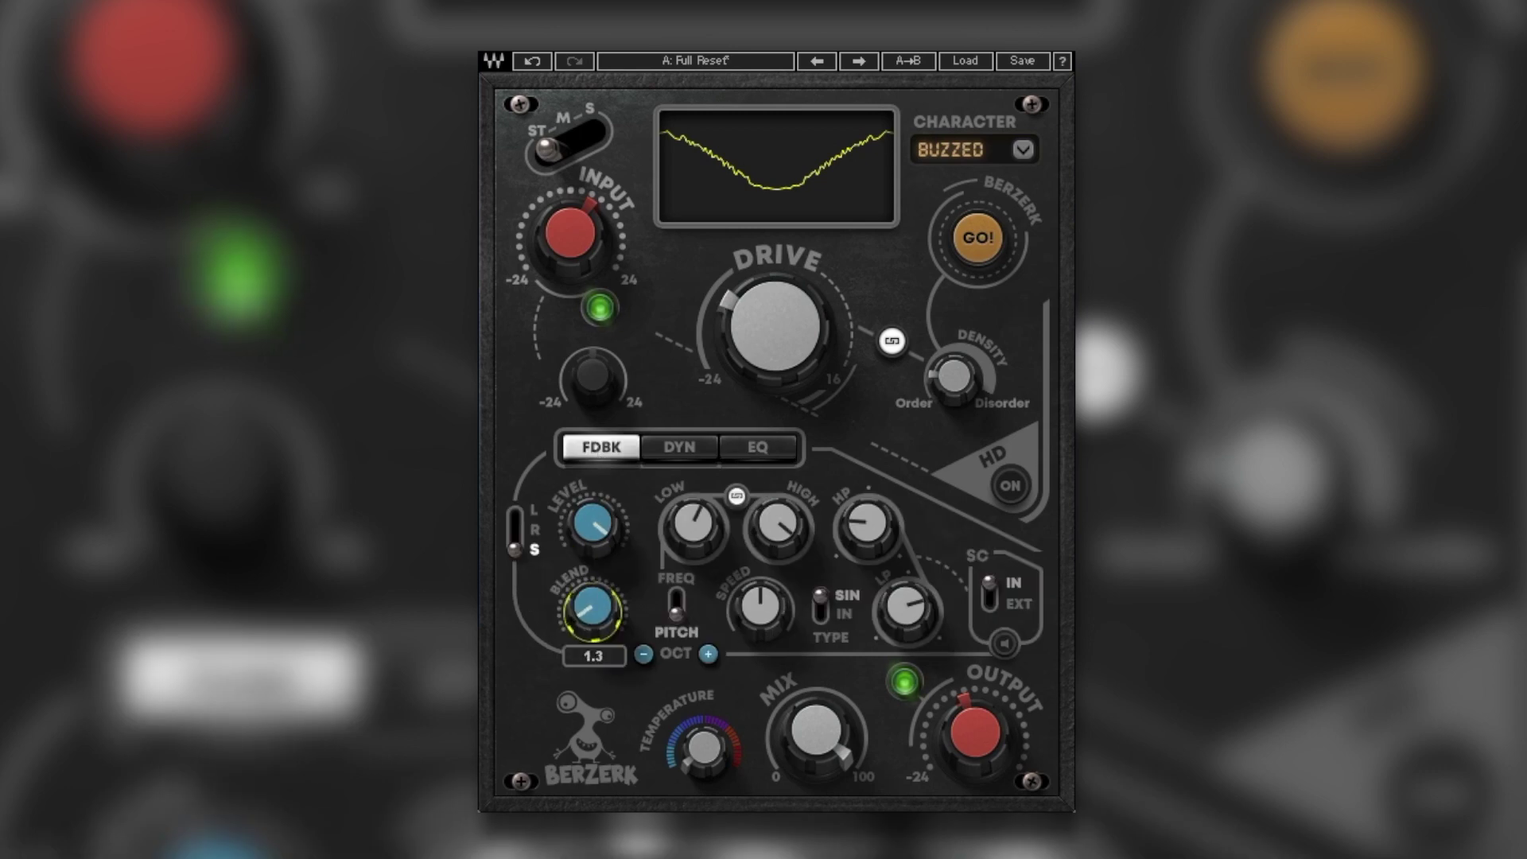
# In the dynamics section, lower the Threshold, switch the mode to Up and raise the Blend to 45.7
pyautogui.click(675, 447)
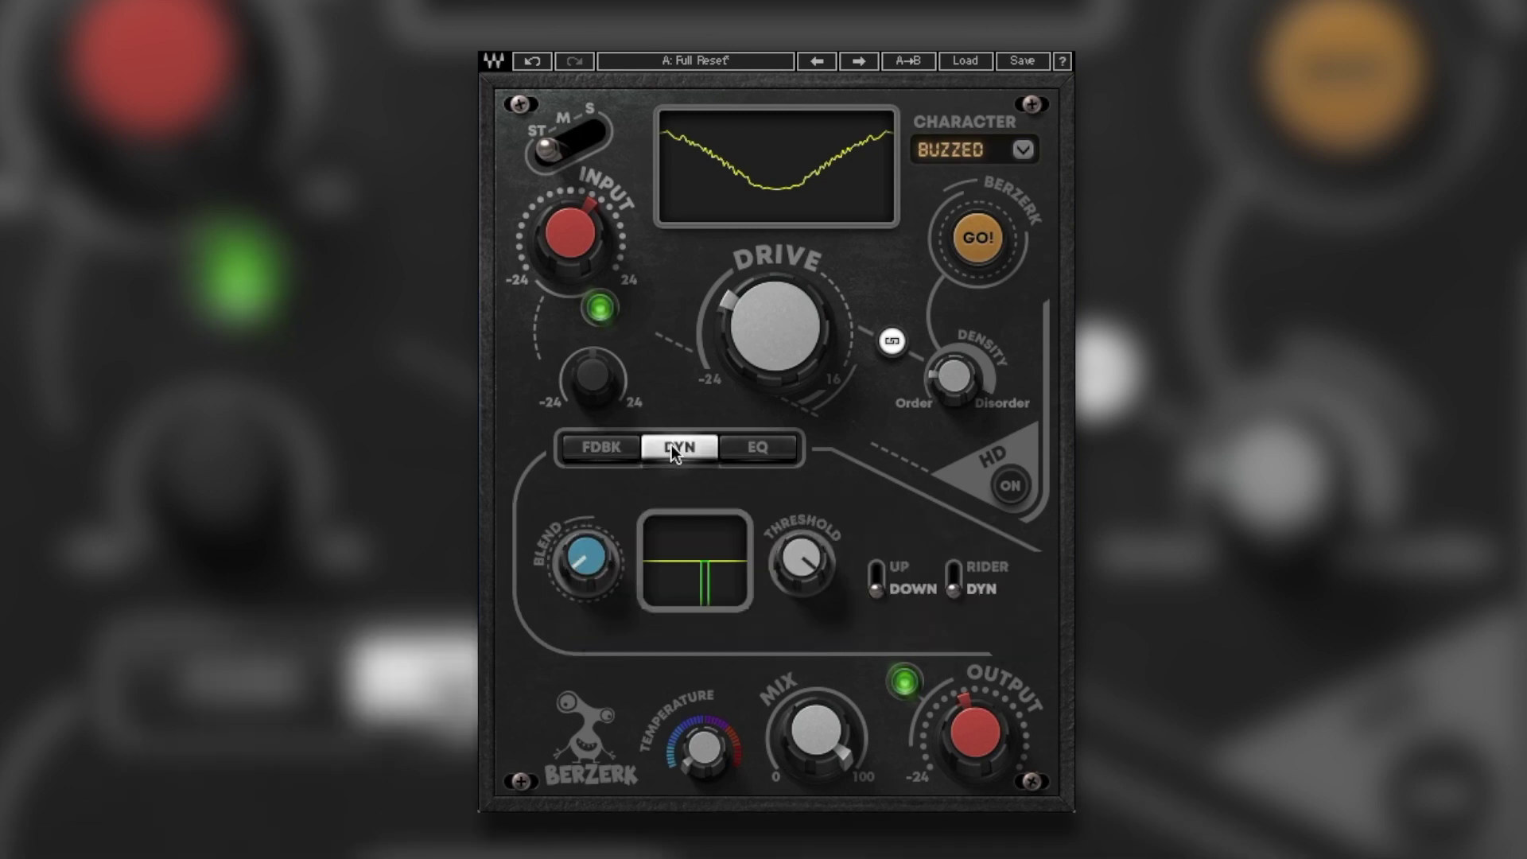
pyautogui.moveTo(802, 561)
pyautogui.mouseDown()
pyautogui.moveTo(802, 533)
pyautogui.moveTo(802, 549)
pyautogui.mouseUp()
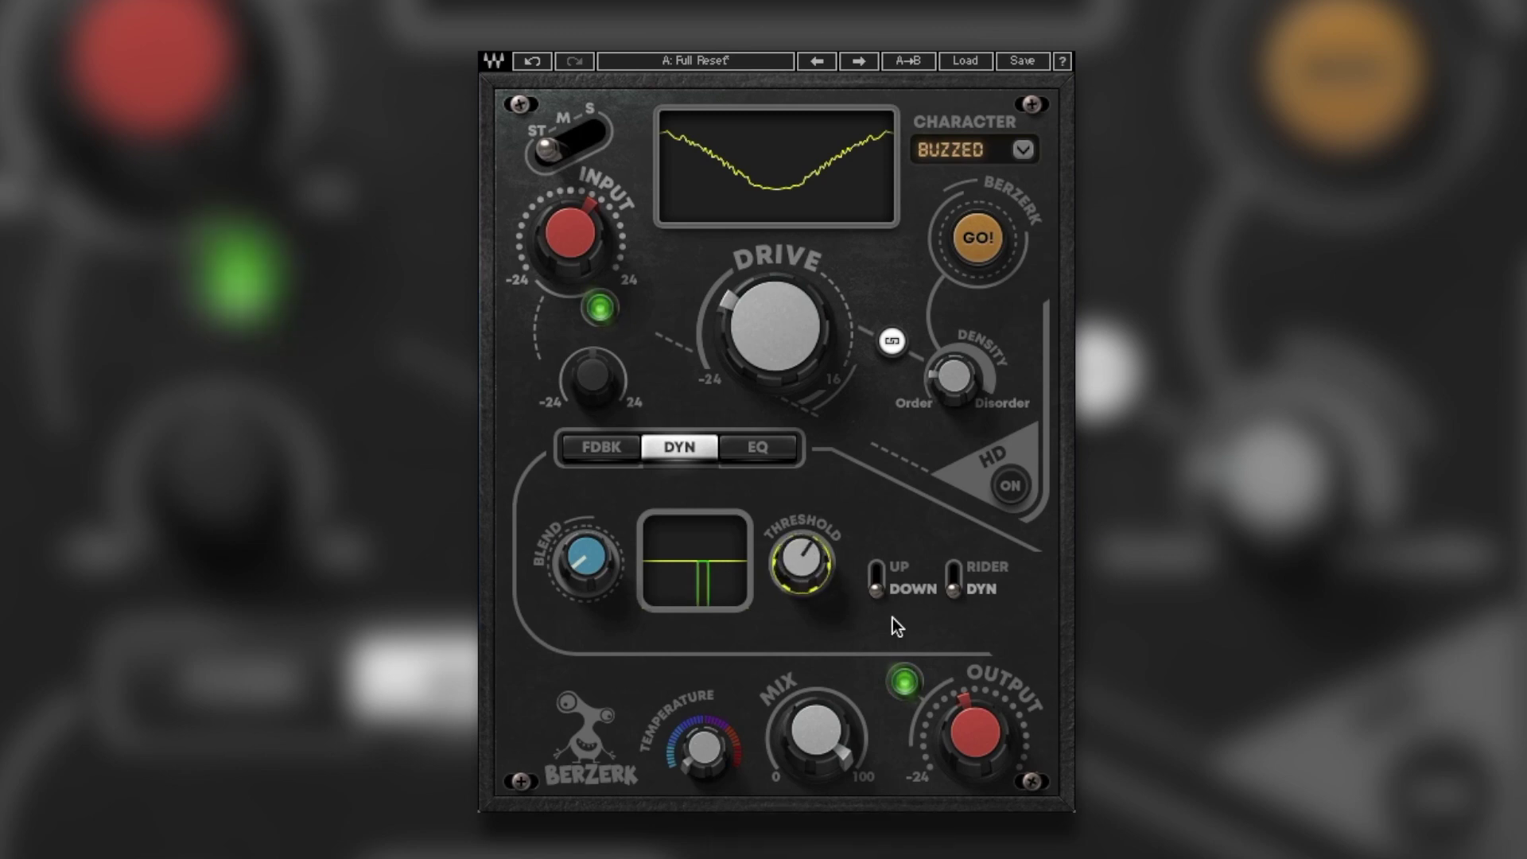
pyautogui.click(876, 589)
pyautogui.moveTo(581, 595)
pyautogui.mouseDown()
pyautogui.moveTo(592, 552)
pyautogui.moveTo(585, 563)
pyautogui.mouseUp()
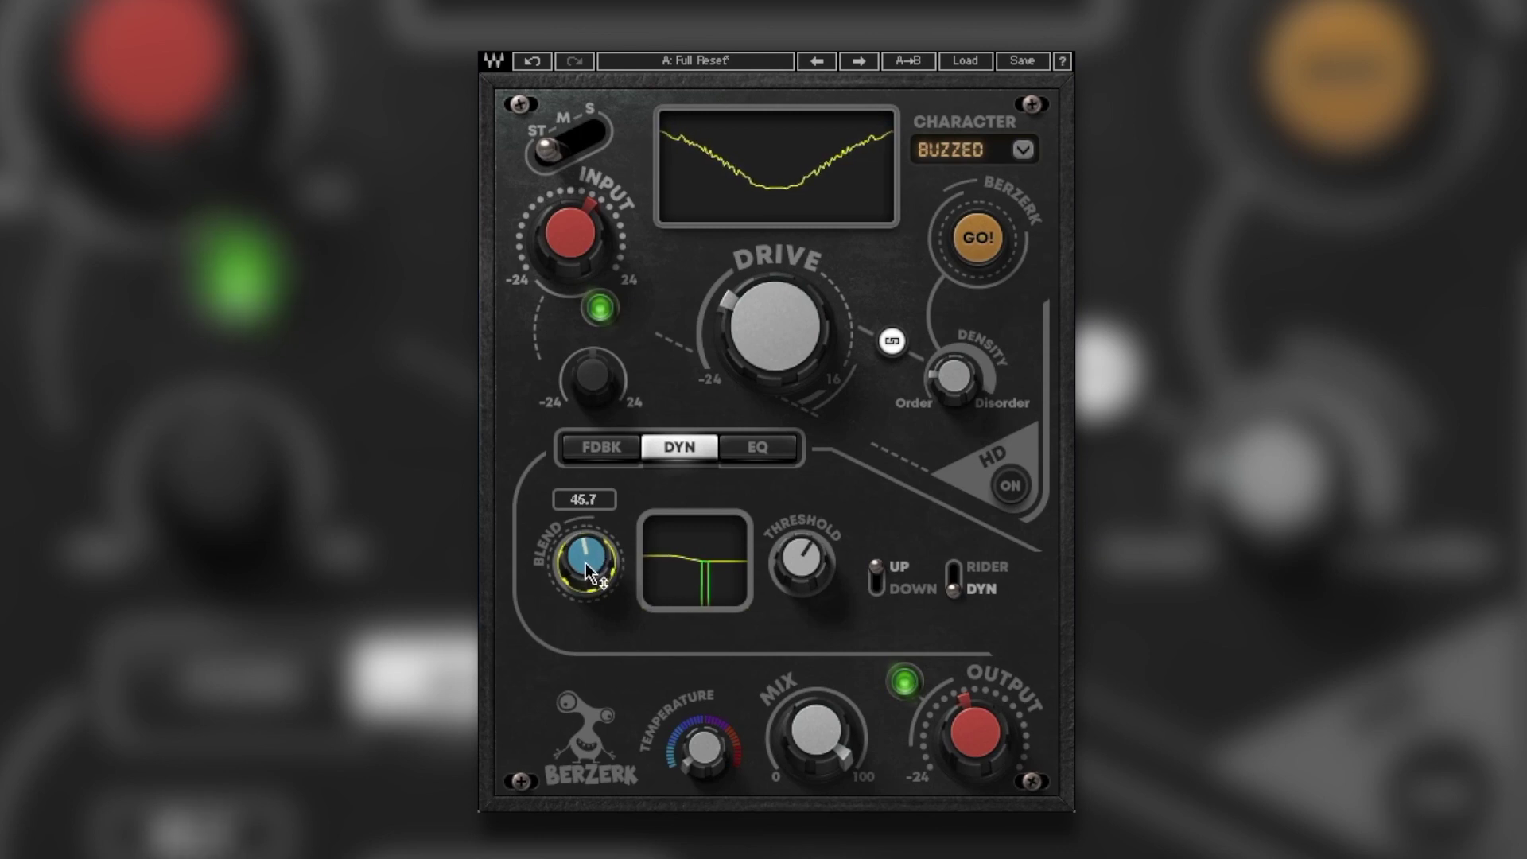